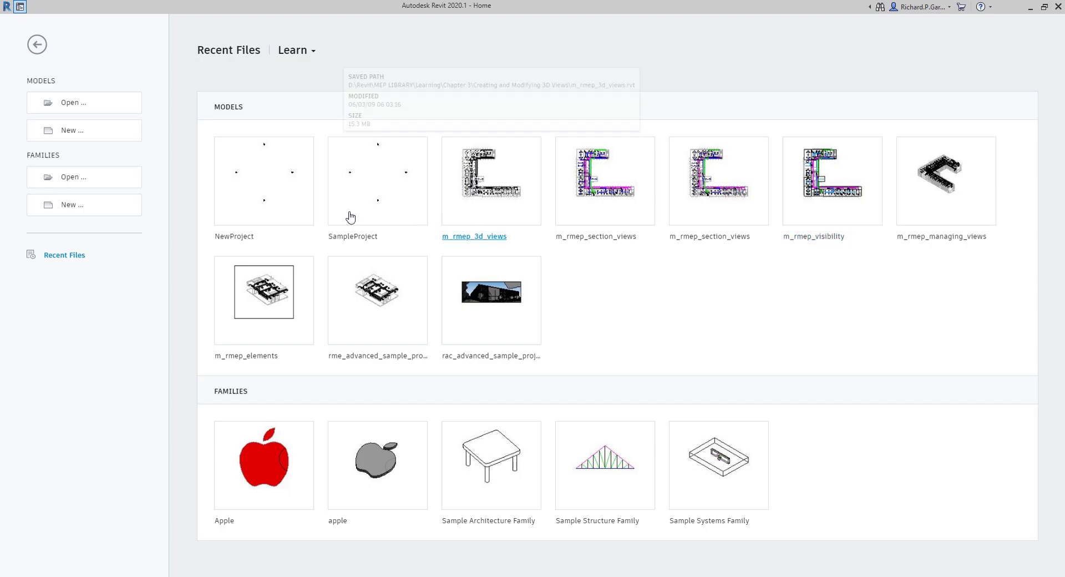
Create a new project based on the Mechanical Template.
{"action": "left_click", "coordinate": [97, 131]}
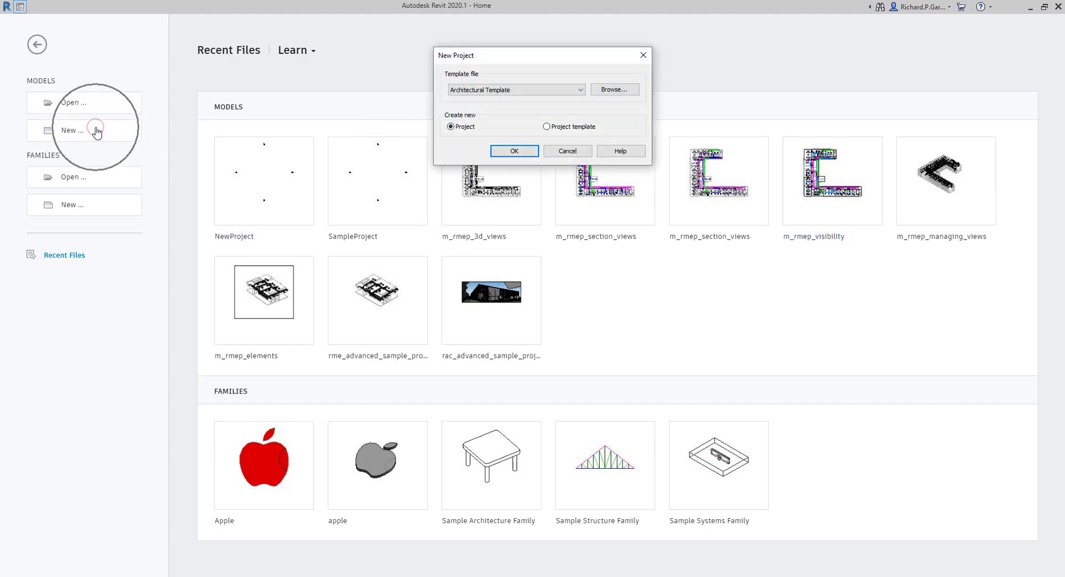
{"action": "left_click", "coordinate": [580, 89]}
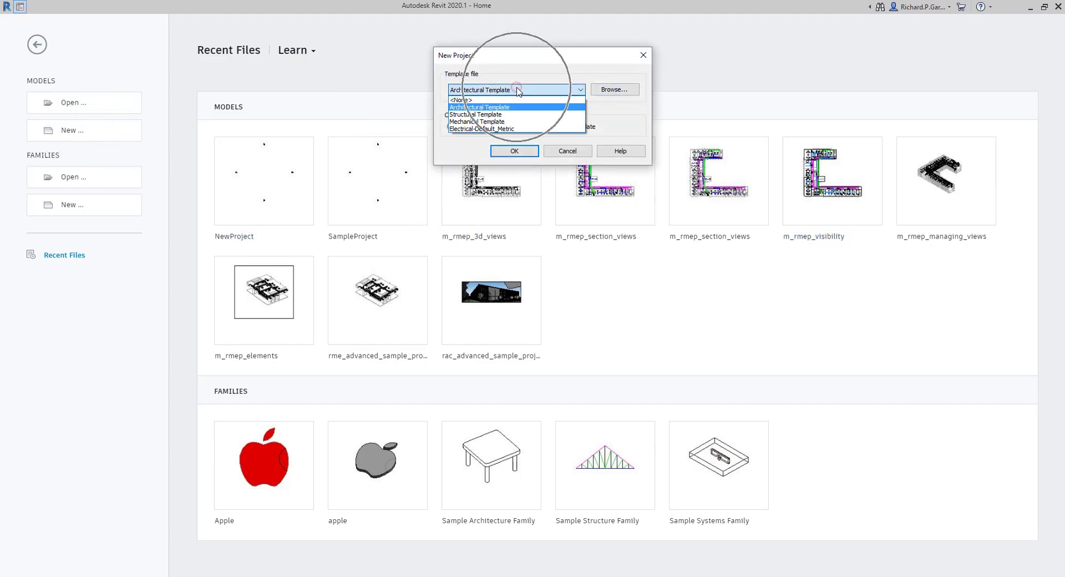
{"action": "left_click", "coordinate": [477, 122]}
{"action": "left_click", "coordinate": [514, 153]}
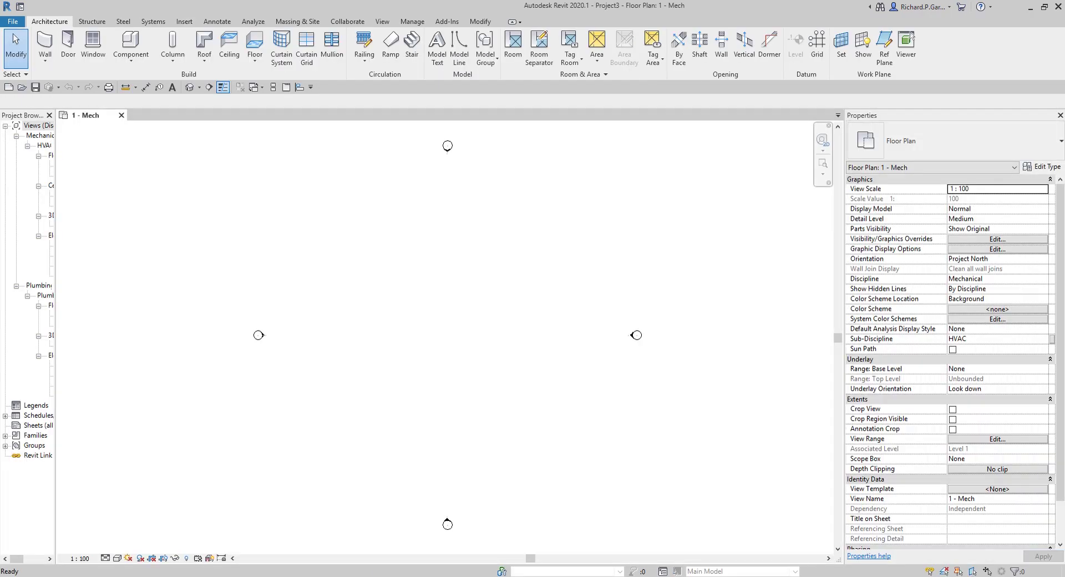
Widen the Project Browser until the full view names can be read.
{"action": "left_click", "coordinate": [103, 224]}
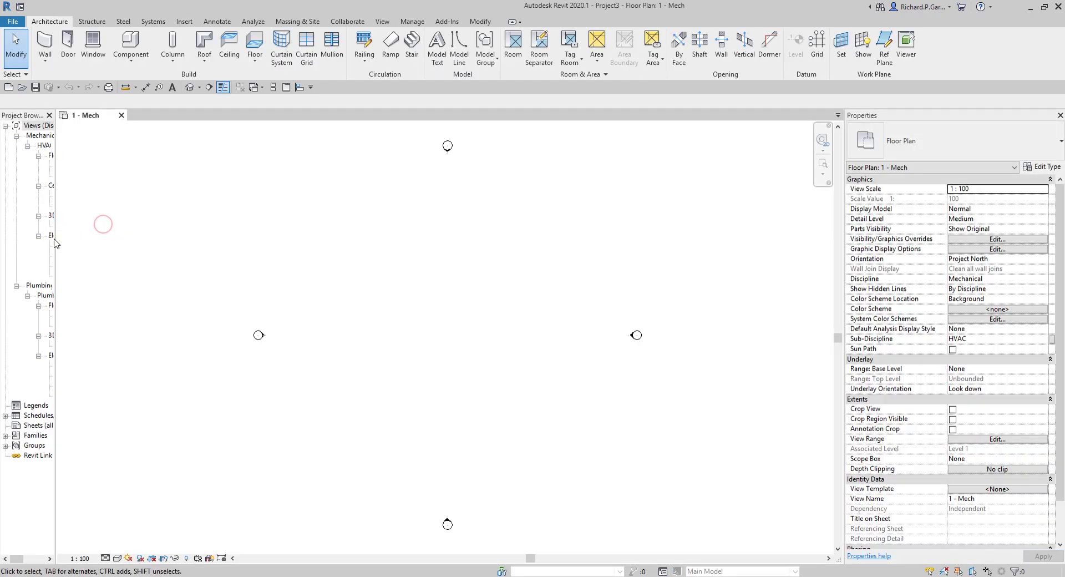
{"action": "left_click_drag", "start_coordinate": [55, 245], "coordinate": [169, 250]}
{"action": "left_click", "coordinate": [481, 308]}
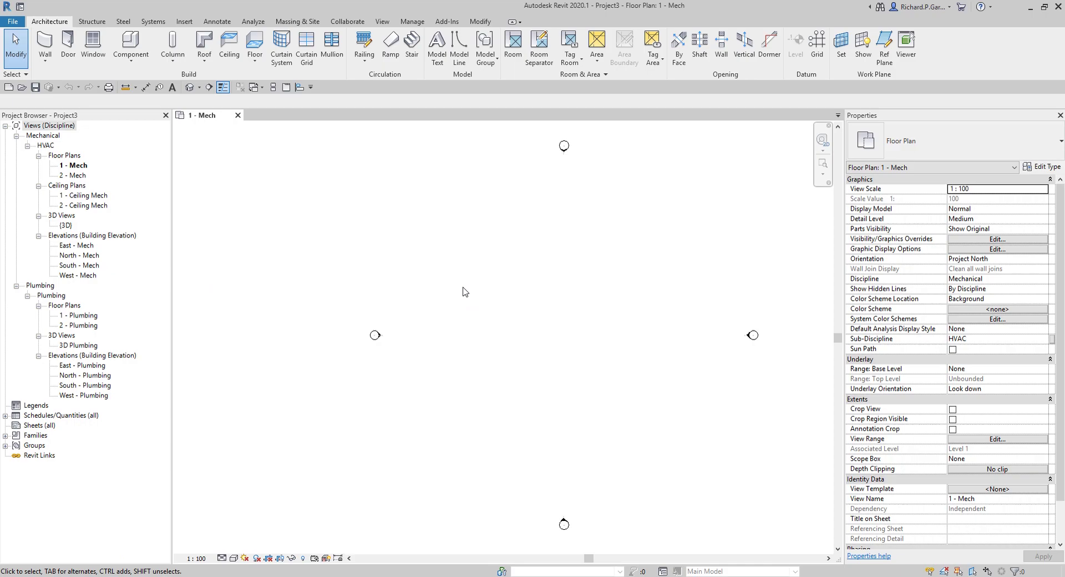
Start a CAD import and choose m_rmep_link_revit_building-level_2.dwg from Learning, Chapter 4, Setting Up Projects.
{"action": "left_click", "coordinate": [183, 22]}
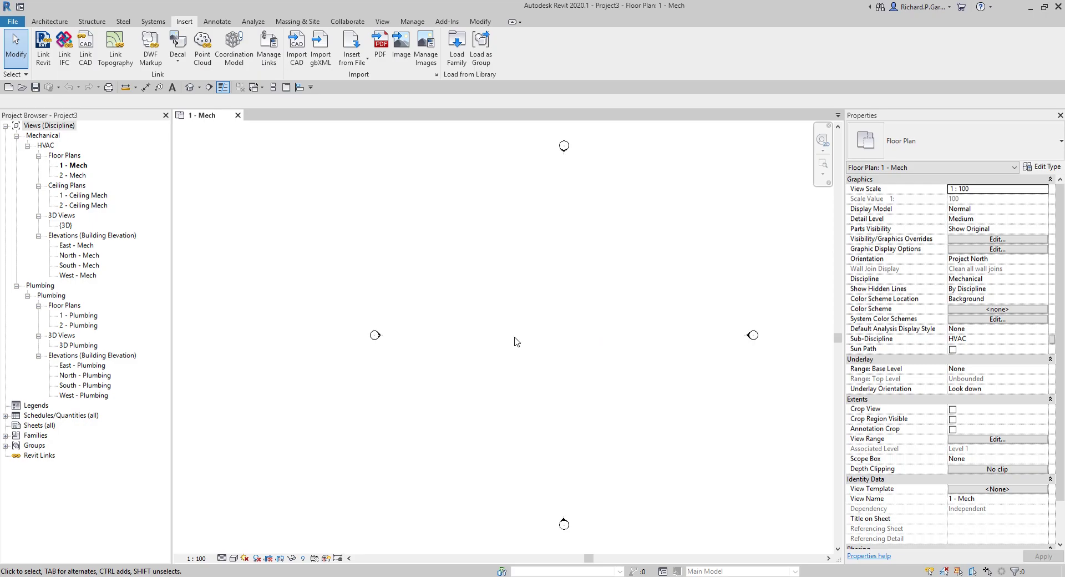
{"action": "left_click", "coordinate": [85, 61]}
{"action": "left_click", "coordinate": [298, 54]}
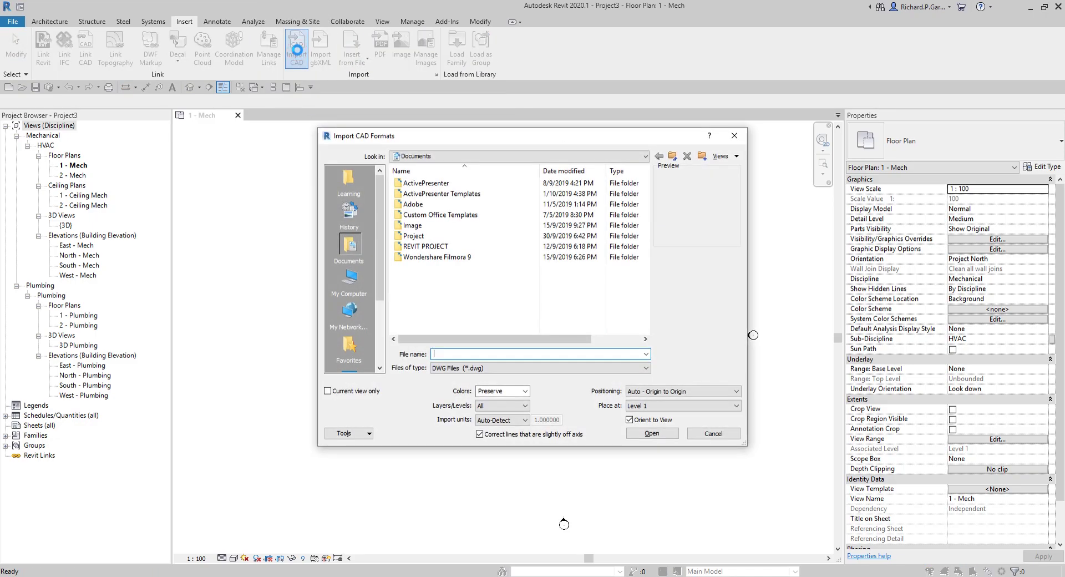
{"action": "left_click", "coordinate": [351, 183]}
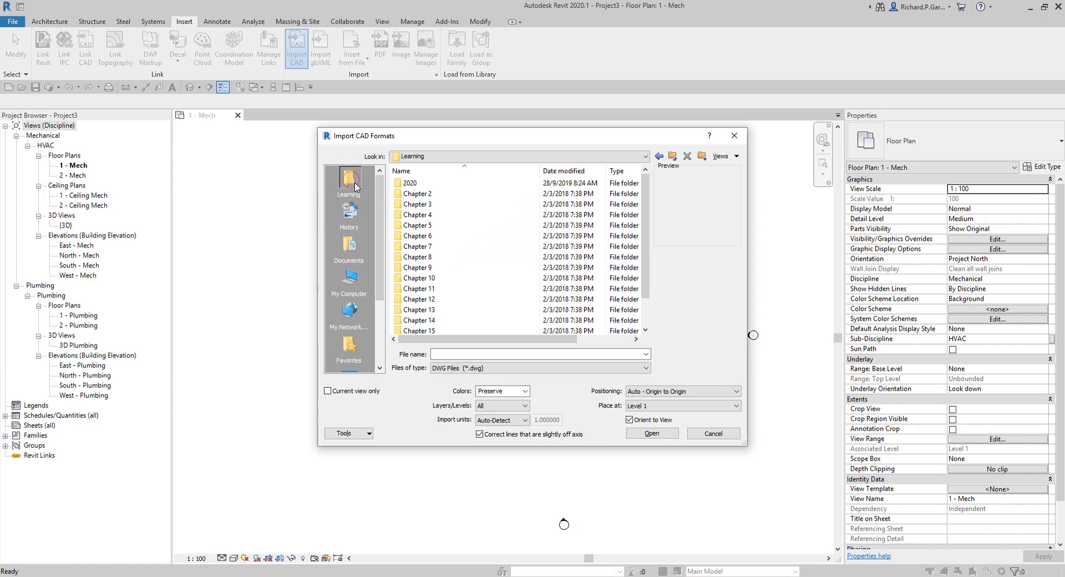
{"action": "left_click", "coordinate": [409, 218]}
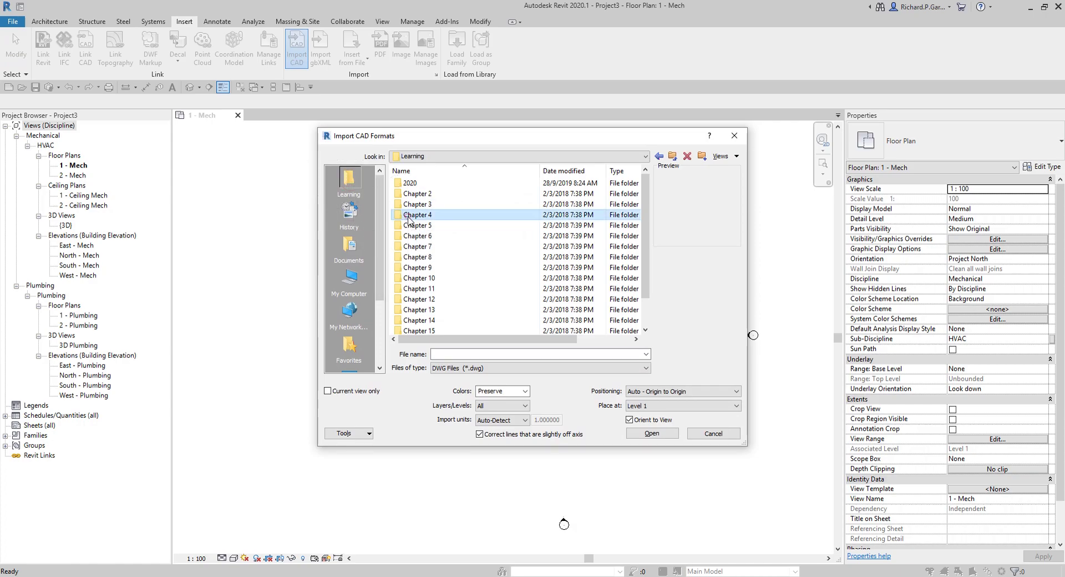
{"action": "double_click", "coordinate": [408, 218]}
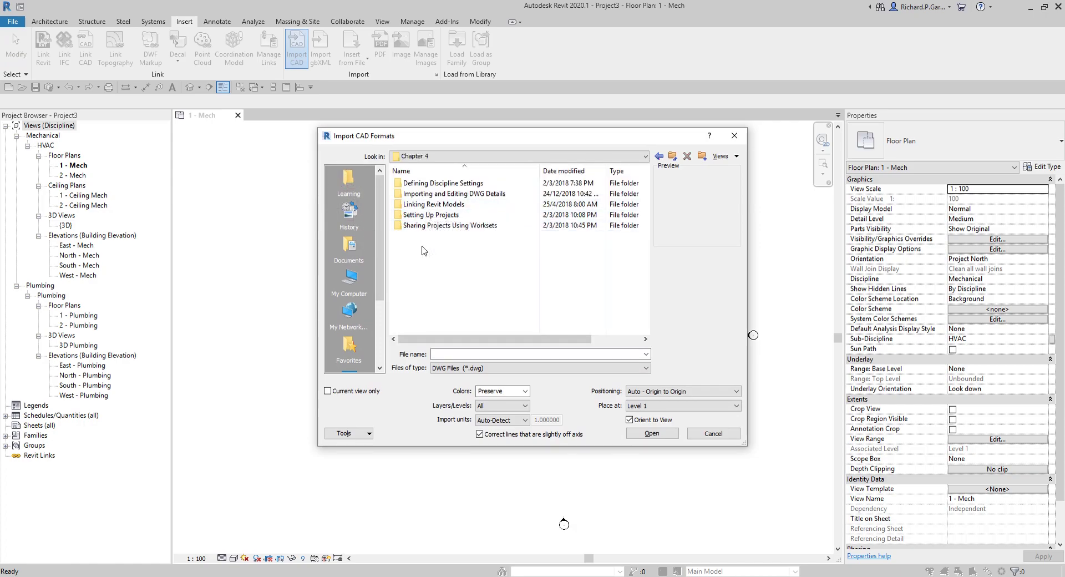
{"action": "double_click", "coordinate": [420, 215]}
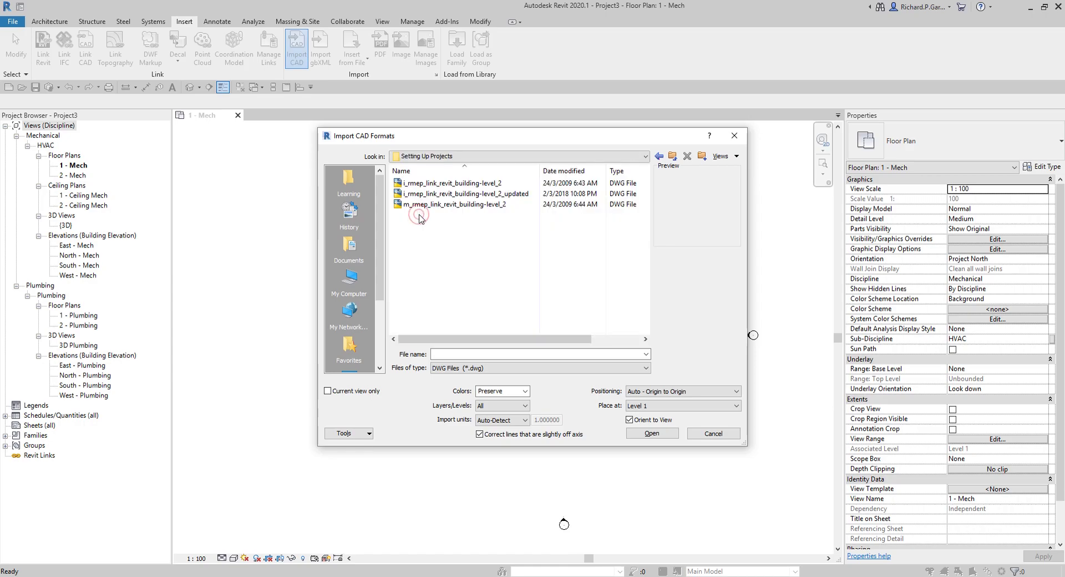
{"action": "left_click", "coordinate": [425, 205]}
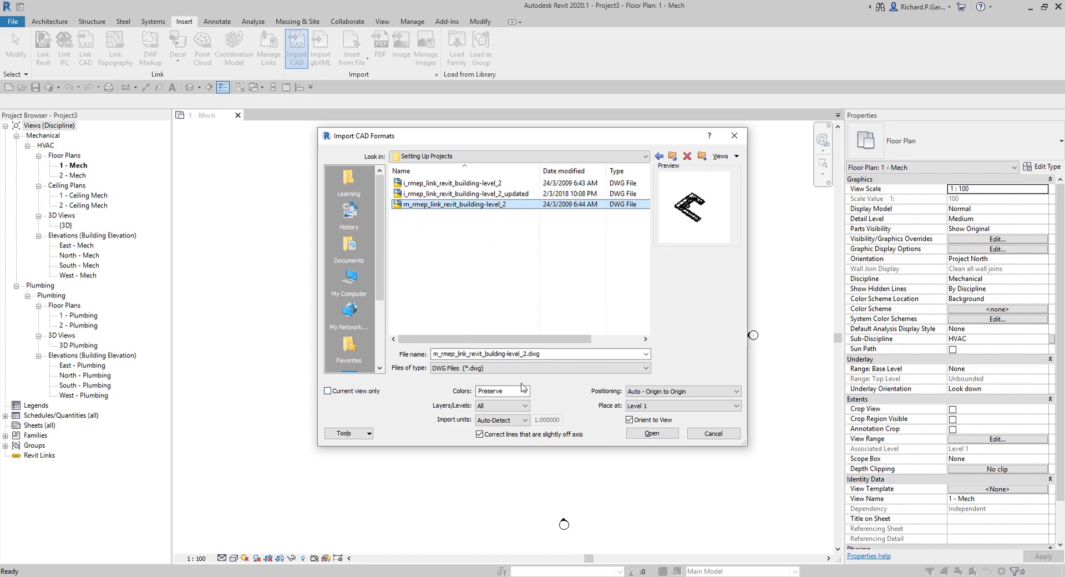
{"action": "left_click", "coordinate": [328, 391]}
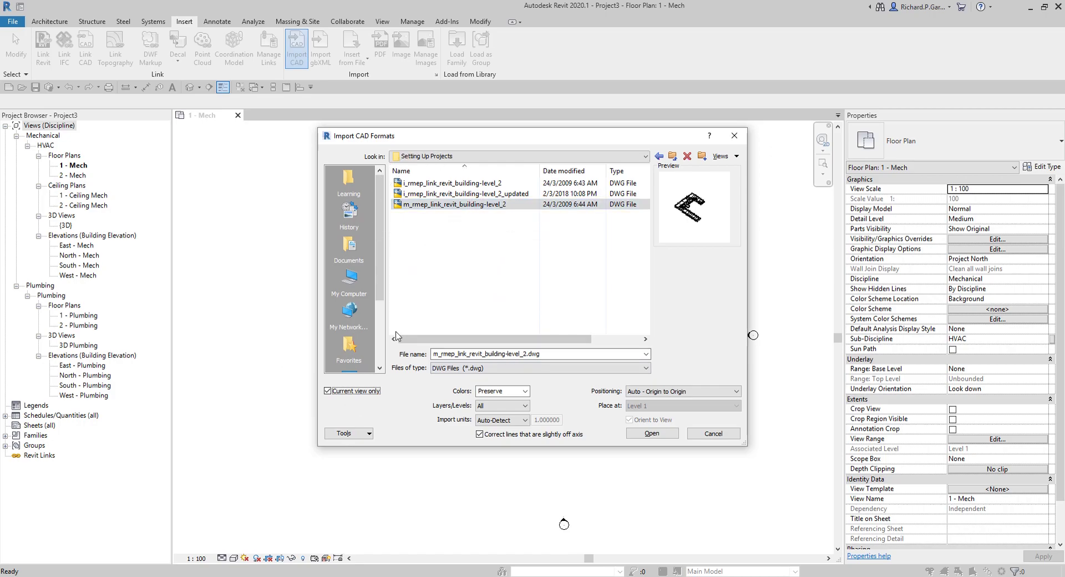
{"action": "left_click", "coordinate": [416, 206]}
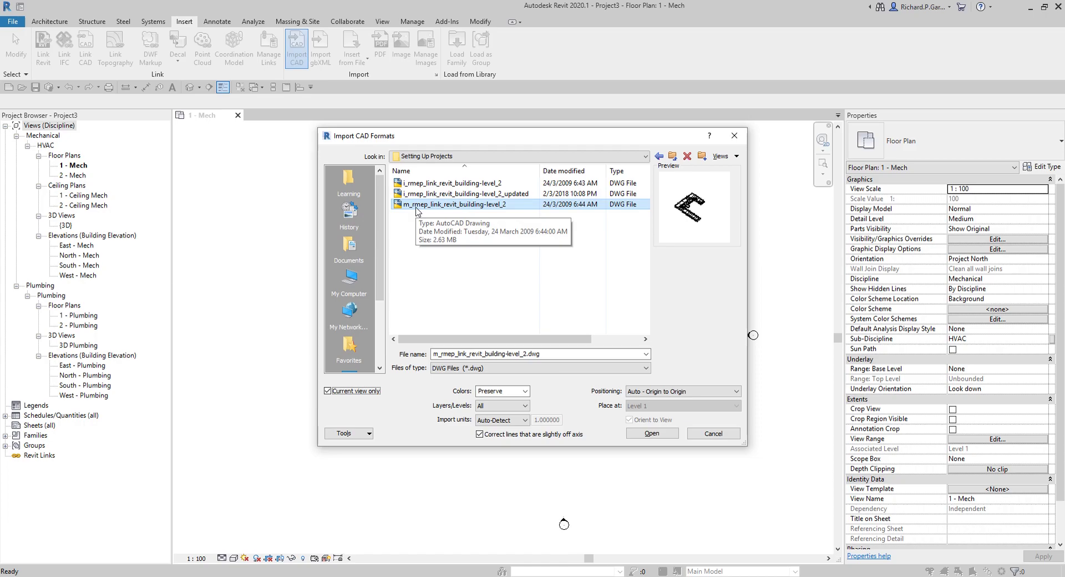
{"action": "left_click", "coordinate": [81, 168]}
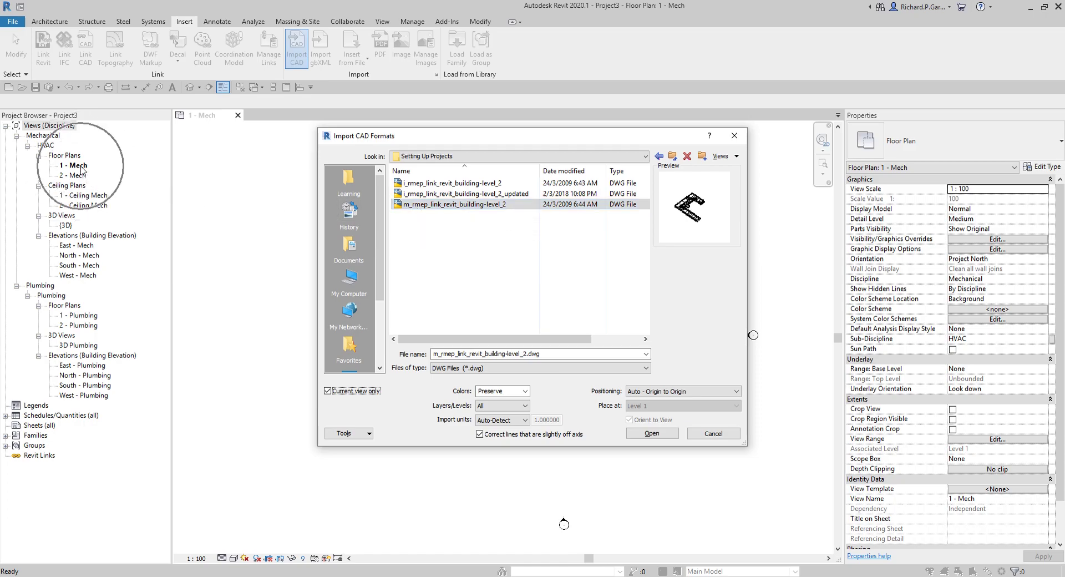
{"action": "left_click", "coordinate": [81, 168]}
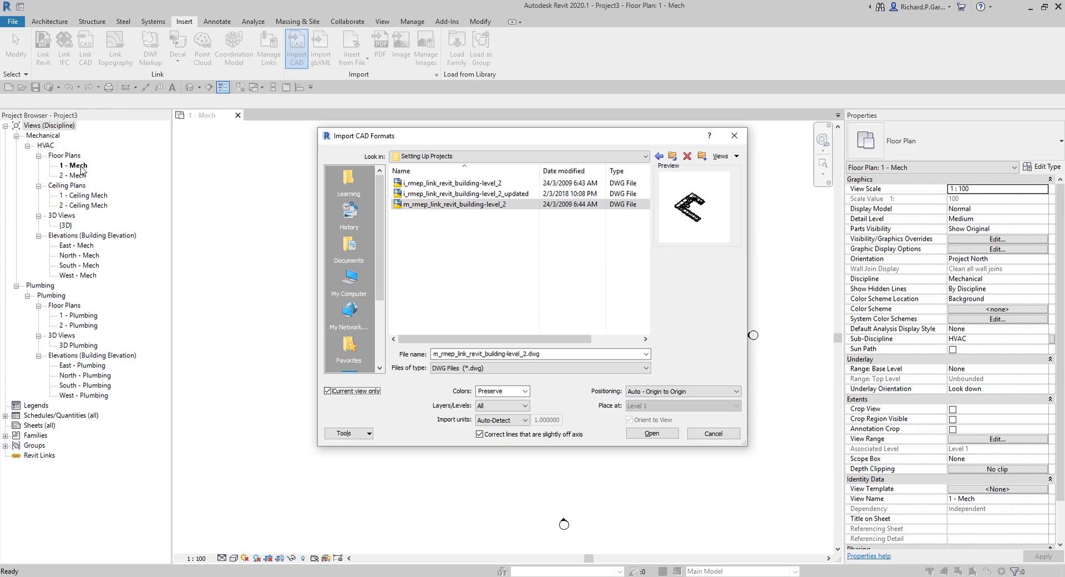
{"action": "left_click", "coordinate": [81, 167]}
{"action": "left_click", "coordinate": [81, 167]}
{"action": "left_click", "coordinate": [351, 398]}
{"action": "left_click", "coordinate": [351, 398]}
{"action": "left_click", "coordinate": [328, 391]}
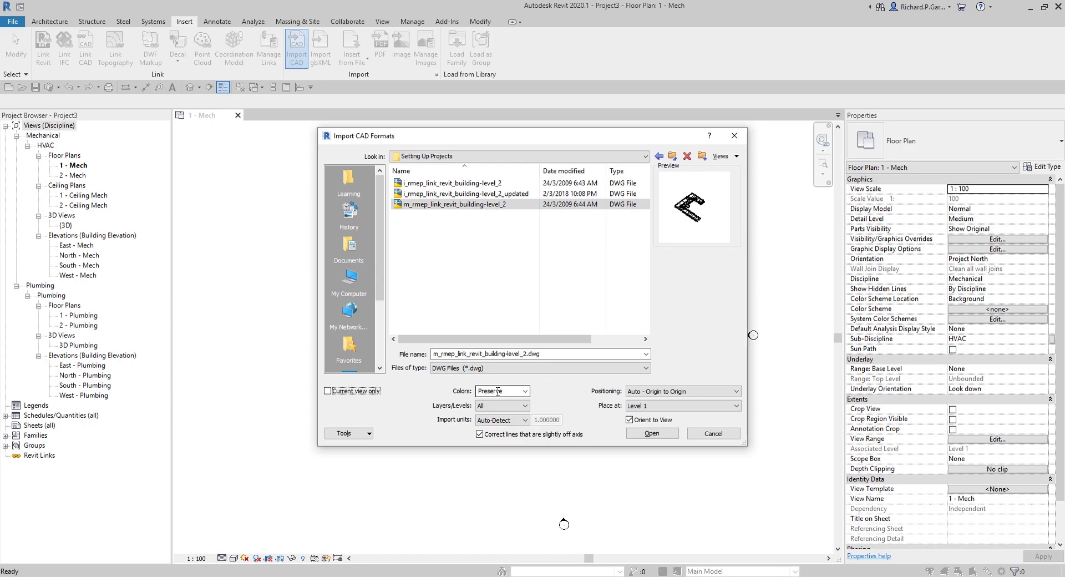
Set the import colors to Black and White.
{"action": "left_click", "coordinate": [516, 391]}
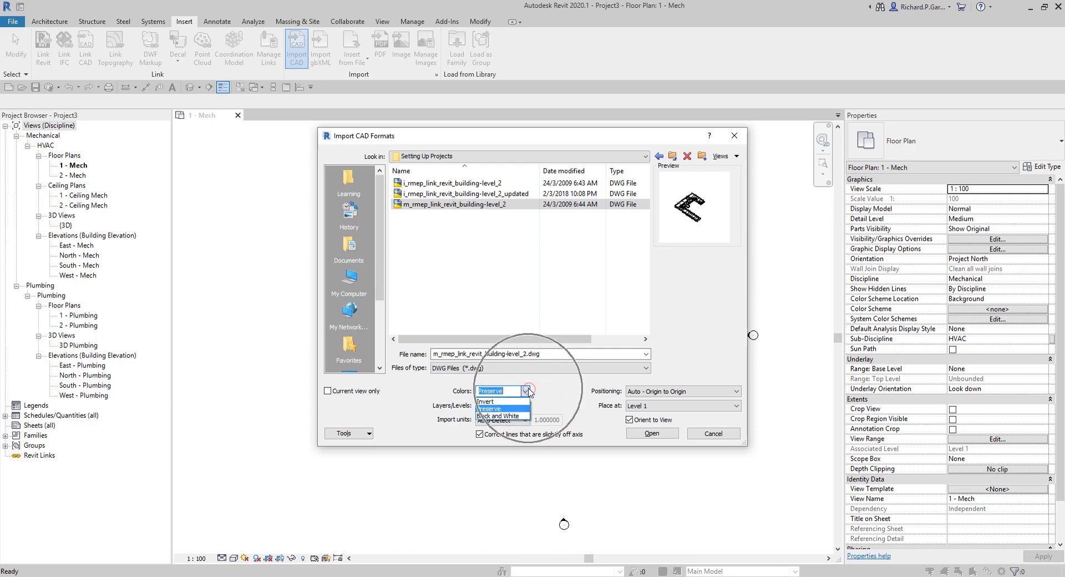
{"action": "left_click", "coordinate": [494, 402]}
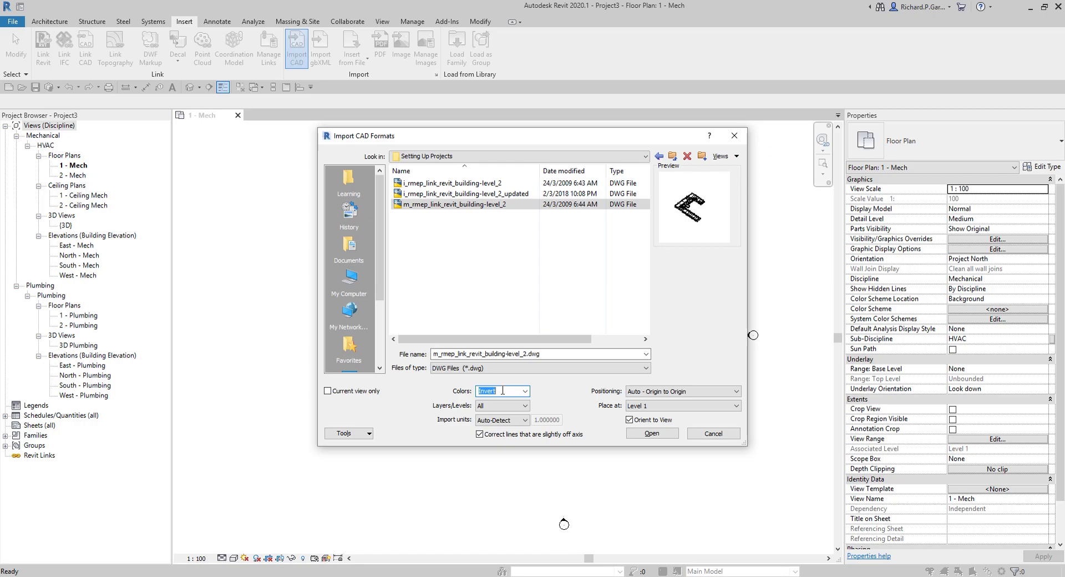
{"action": "left_click", "coordinate": [521, 393]}
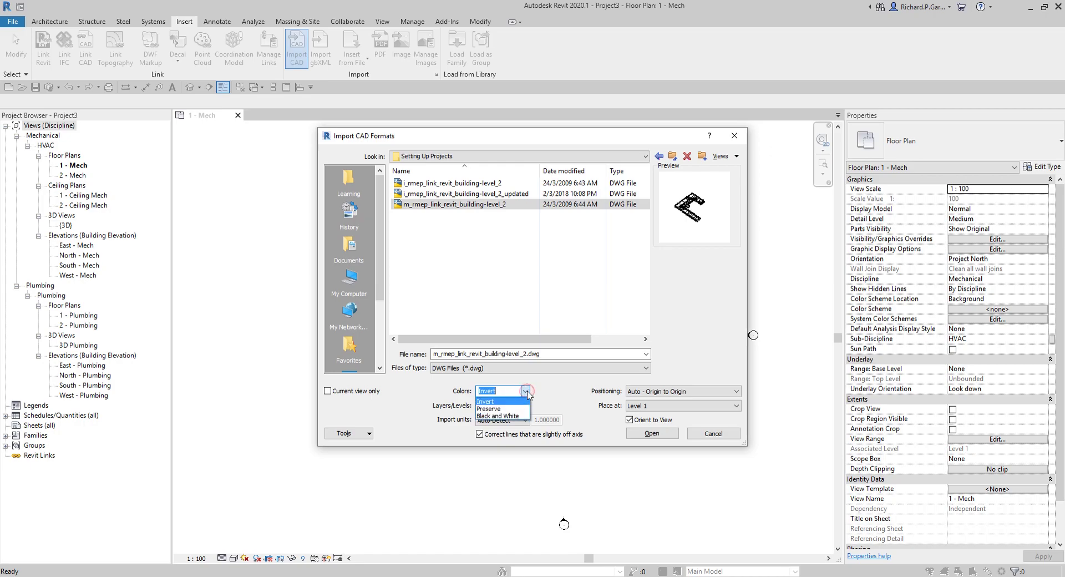
{"action": "left_click", "coordinate": [502, 417]}
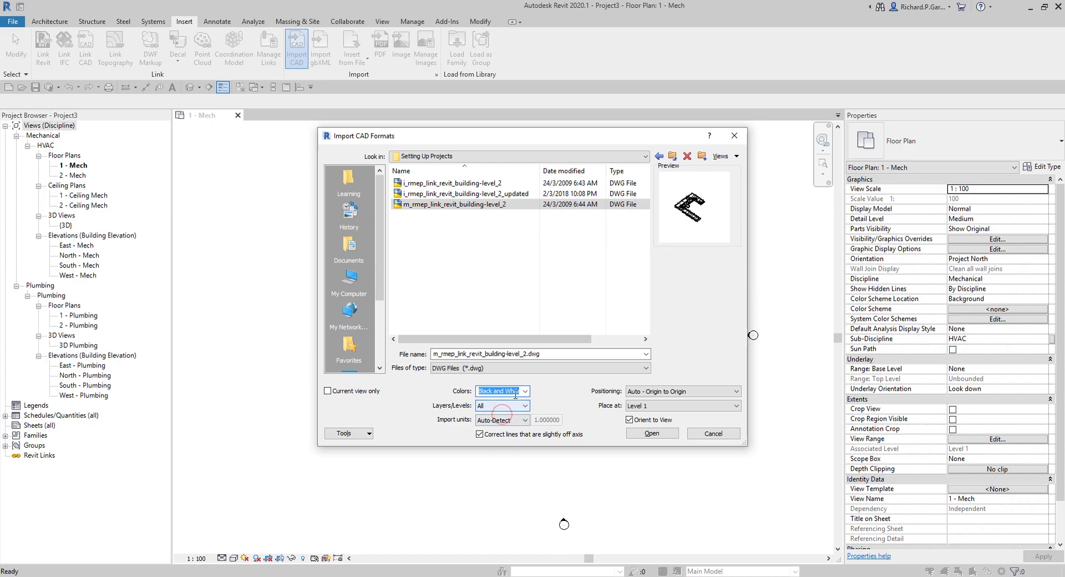
{"action": "left_click", "coordinate": [525, 393]}
{"action": "left_click", "coordinate": [525, 393]}
Set the import units to millimeter and import the drawing with Auto - Origin to Origin positioning at Level 1.
{"action": "left_click", "coordinate": [506, 421]}
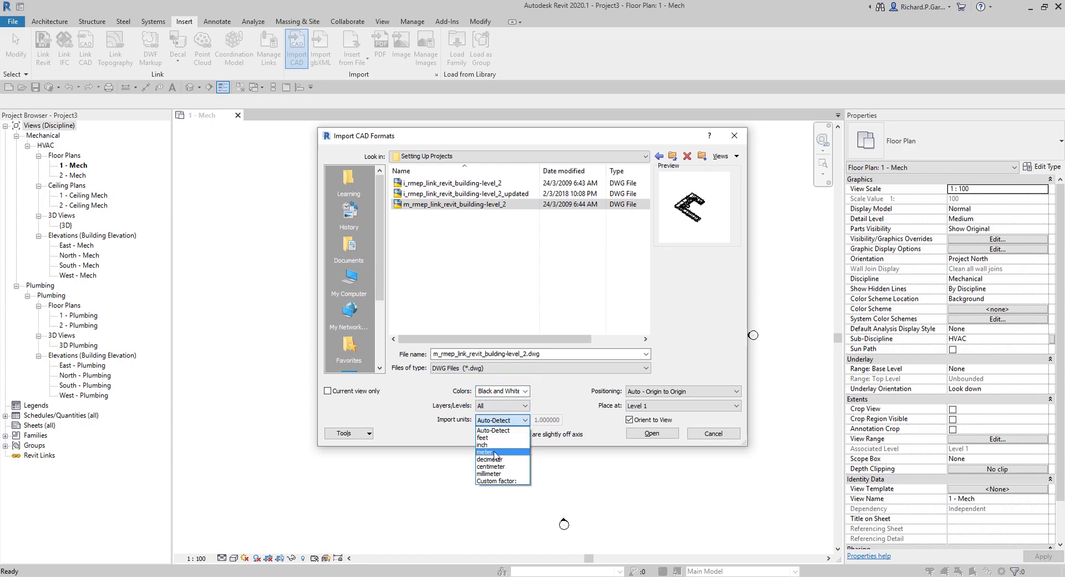
{"action": "left_click", "coordinate": [496, 474]}
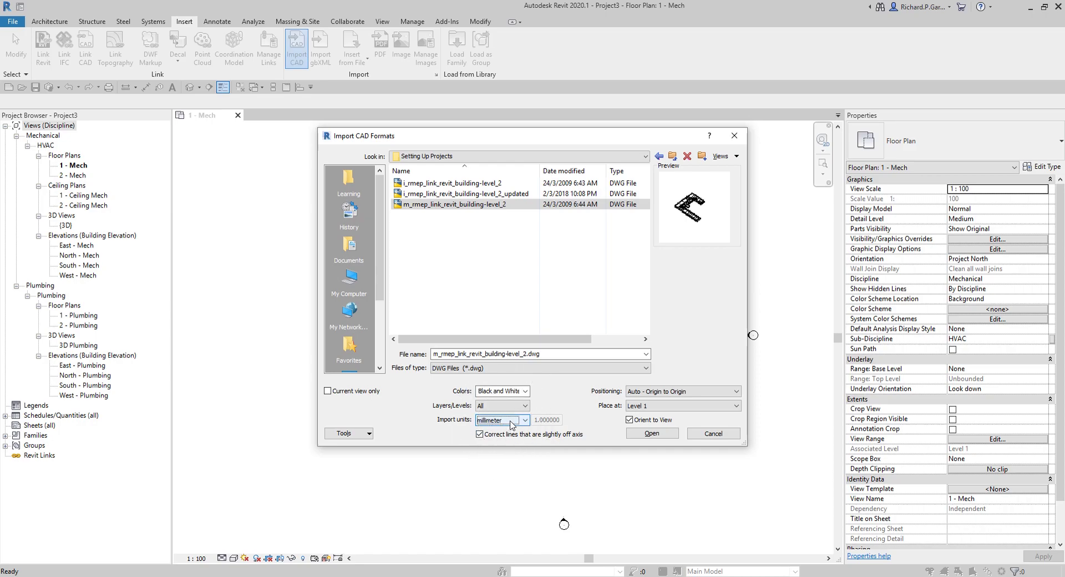
{"action": "left_click", "coordinate": [665, 392]}
{"action": "left_click", "coordinate": [666, 392]}
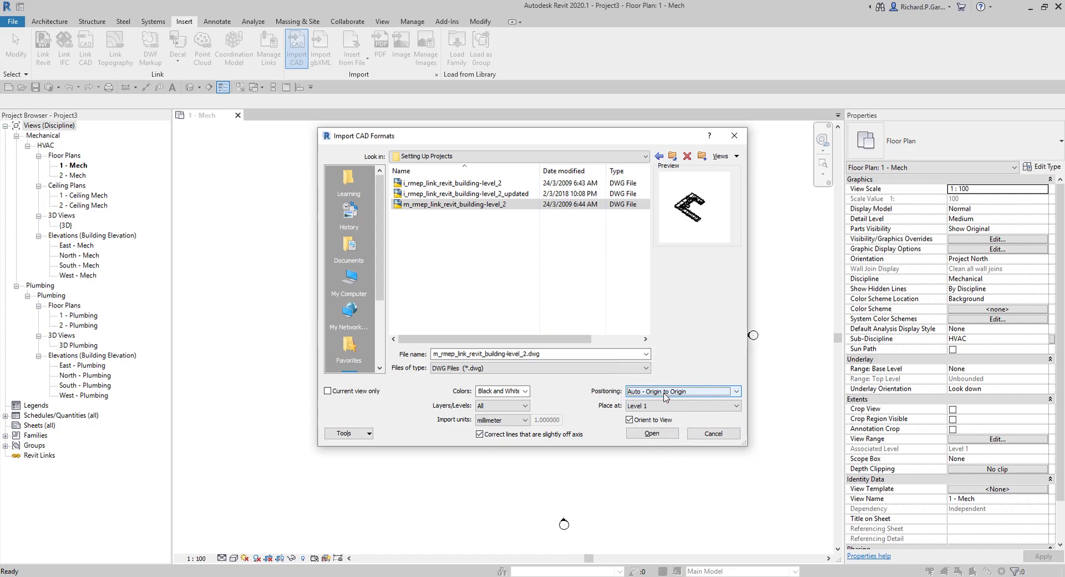
{"action": "left_click", "coordinate": [644, 409]}
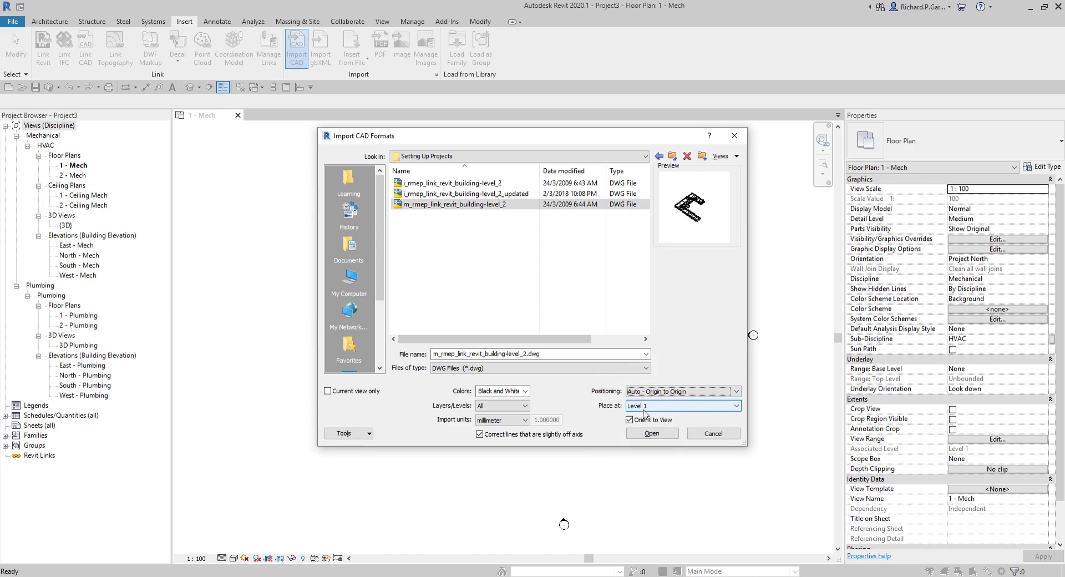
{"action": "left_click", "coordinate": [652, 433]}
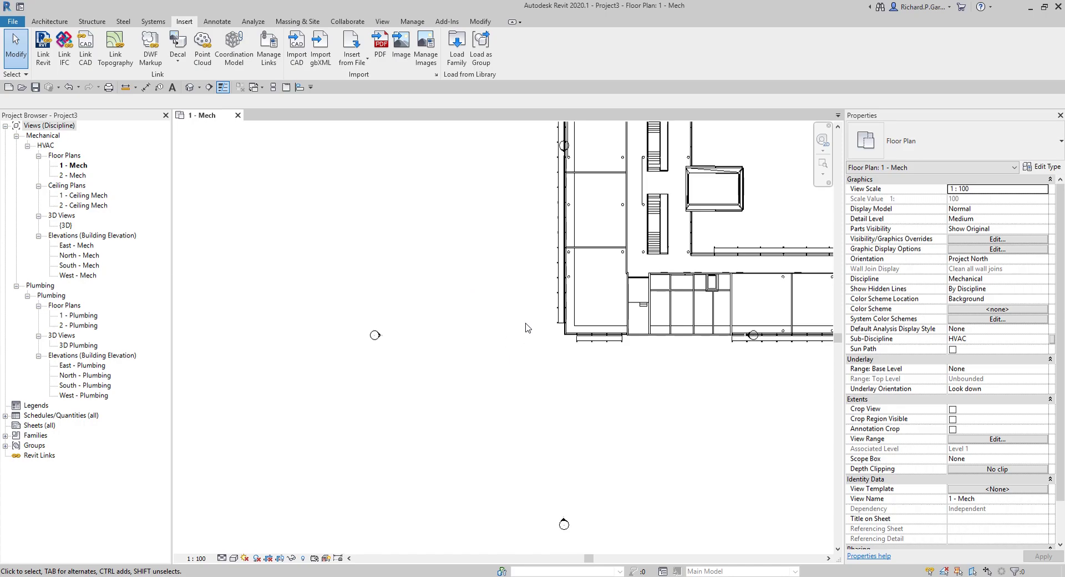
Move the east elevation marker clear of the imported building, to its east side.
{"action": "scroll", "coordinate": [471, 279], "scroll_direction": "down", "scroll_amount": 3}
{"action": "middle_click_drag", "start_coordinate": [471, 279], "coordinate": [430, 409]}
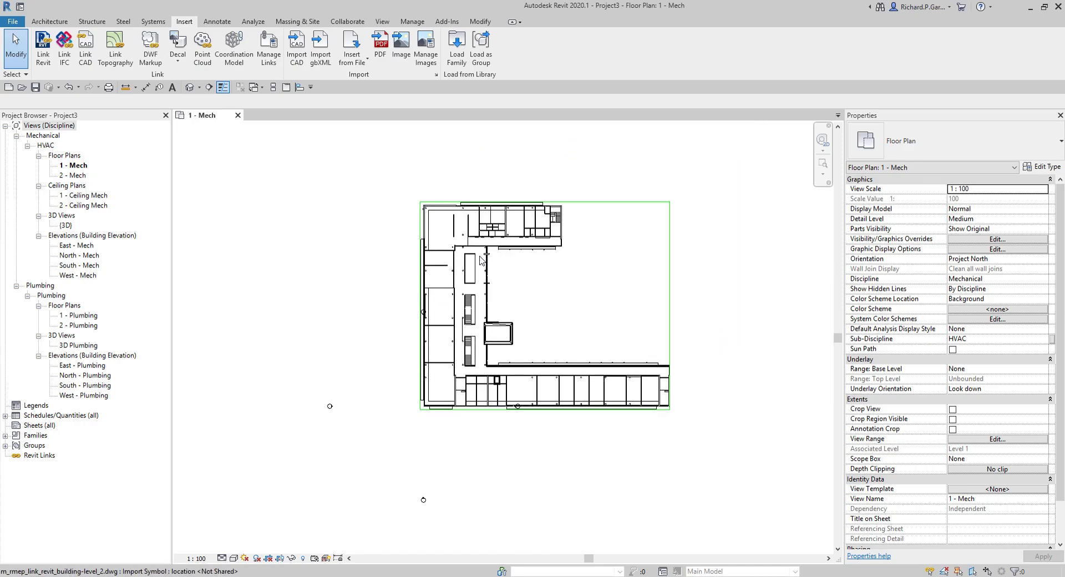
{"action": "scroll", "coordinate": [514, 422], "scroll_direction": "up", "scroll_amount": 3}
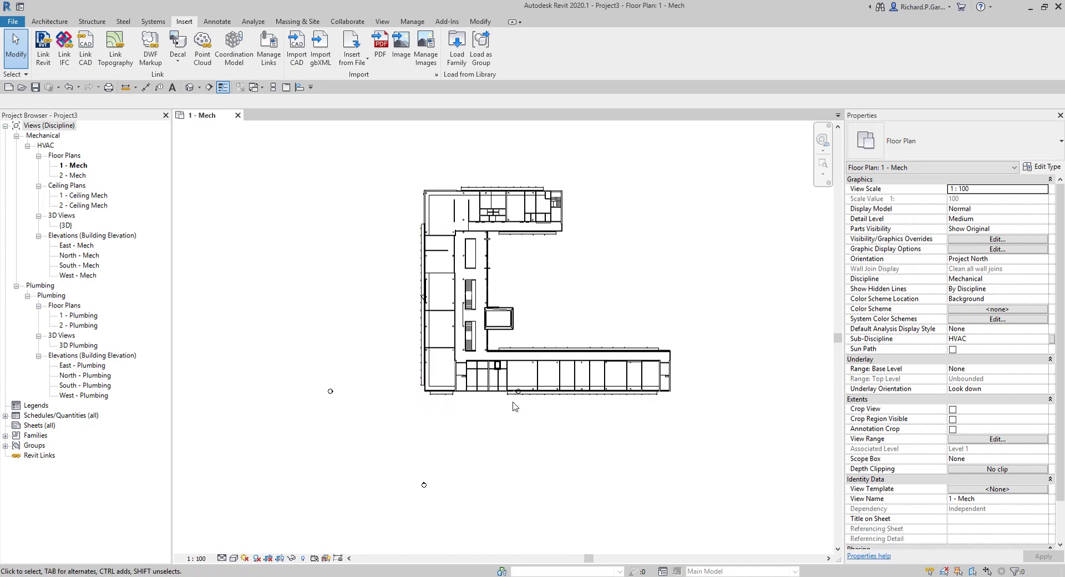
{"action": "left_click_drag", "start_coordinate": [490, 438], "coordinate": [675, 326]}
{"action": "scroll", "coordinate": [481, 424], "scroll_direction": "down", "scroll_amount": 3}
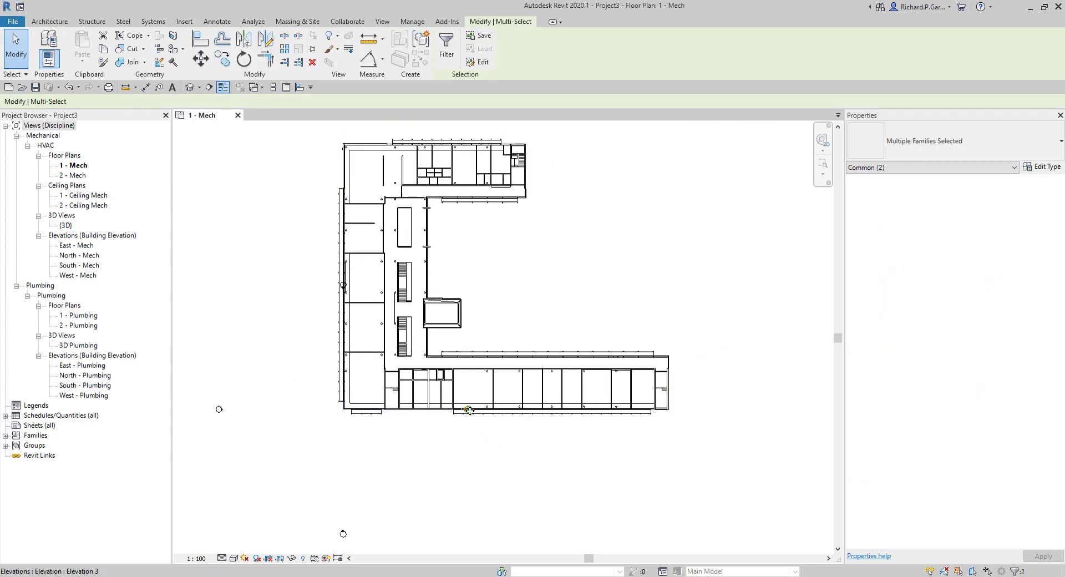
{"action": "mouse_move", "coordinate": [469, 409]}
{"action": "left_mouse_down"}
{"action": "mouse_move", "coordinate": [560, 388]}
{"action": "mouse_move", "coordinate": [729, 313]}
{"action": "mouse_move", "coordinate": [751, 289]}
{"action": "left_mouse_up"}
Move the north elevation marker off the building's west wing to just north of the plan.
{"action": "middle_click_drag", "start_coordinate": [329, 275], "coordinate": [351, 317]}
{"action": "left_click", "coordinate": [306, 290]}
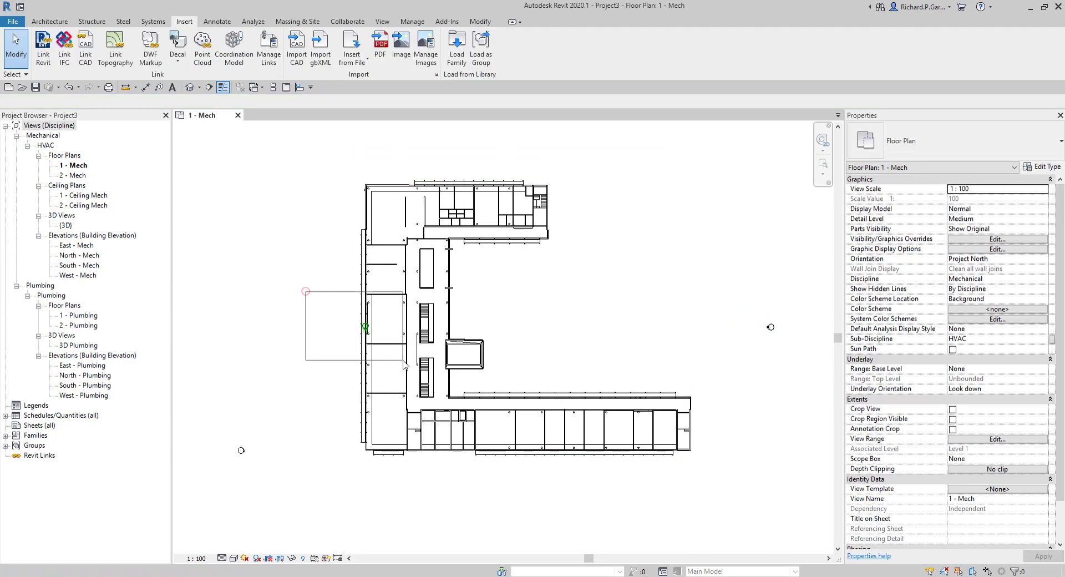
{"action": "mouse_move", "coordinate": [365, 326]}
{"action": "left_mouse_down"}
{"action": "mouse_move", "coordinate": [391, 275]}
{"action": "mouse_move", "coordinate": [493, 146]}
{"action": "left_mouse_up"}
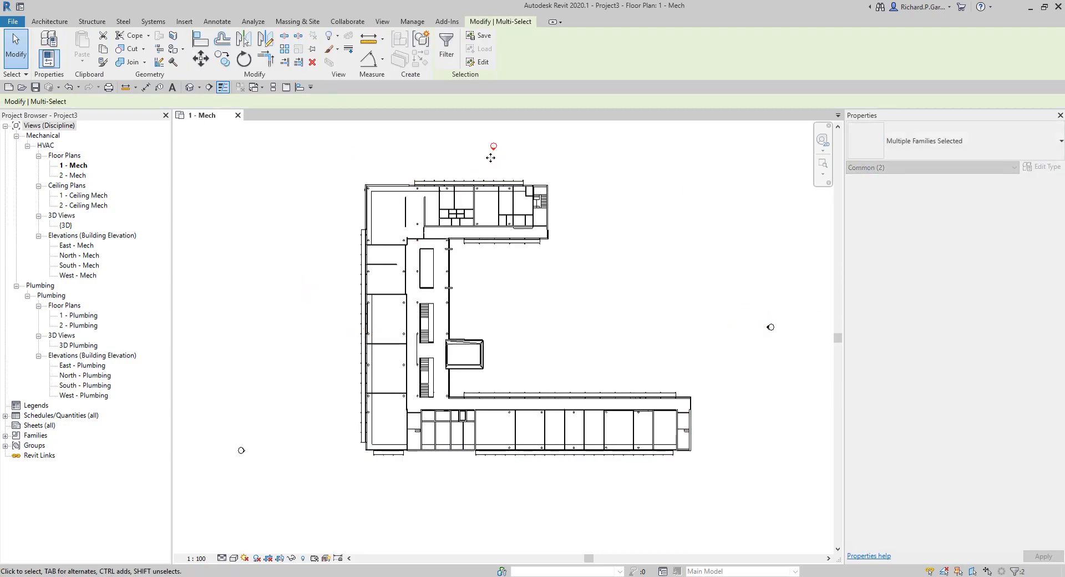
Reposition the west elevation marker midway beside the building and the south marker centrally below the plan.
{"action": "scroll", "coordinate": [479, 255], "scroll_direction": "down", "scroll_amount": 1}
{"action": "left_click", "coordinate": [264, 378]}
{"action": "left_click", "coordinate": [271, 425]}
{"action": "left_click_drag", "start_coordinate": [271, 425], "coordinate": [330, 322]}
{"action": "mouse_move", "coordinate": [339, 441]}
{"action": "left_mouse_down"}
{"action": "mouse_move", "coordinate": [448, 549]}
{"action": "mouse_move", "coordinate": [384, 541]}
{"action": "mouse_move", "coordinate": [514, 449]}
{"action": "left_mouse_up"}
{"action": "key", "text": "Escape"}
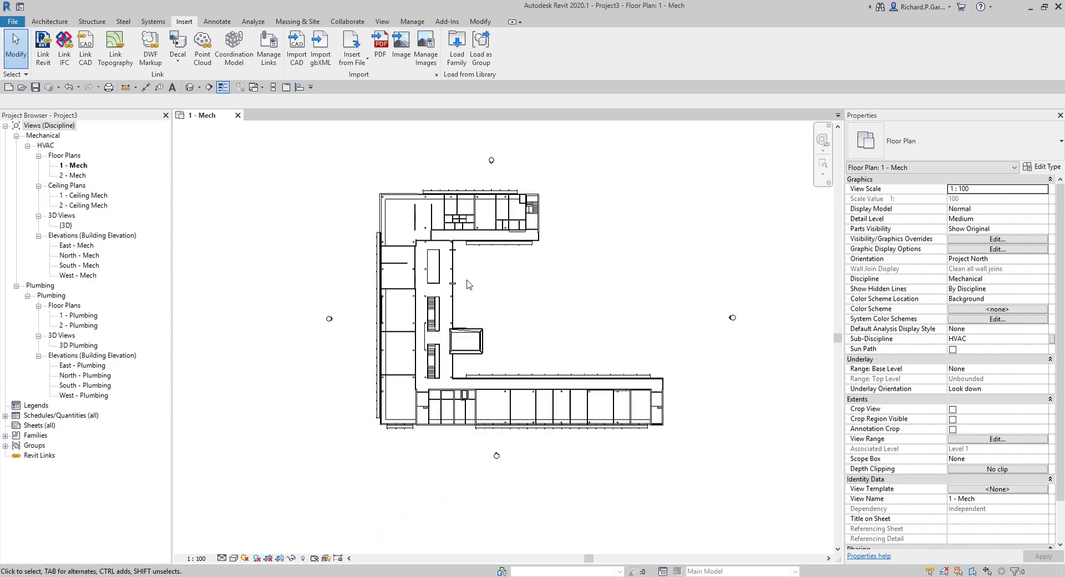
Open the default 3D view and examine the imported building and the level planes.
{"action": "left_click", "coordinate": [190, 88]}
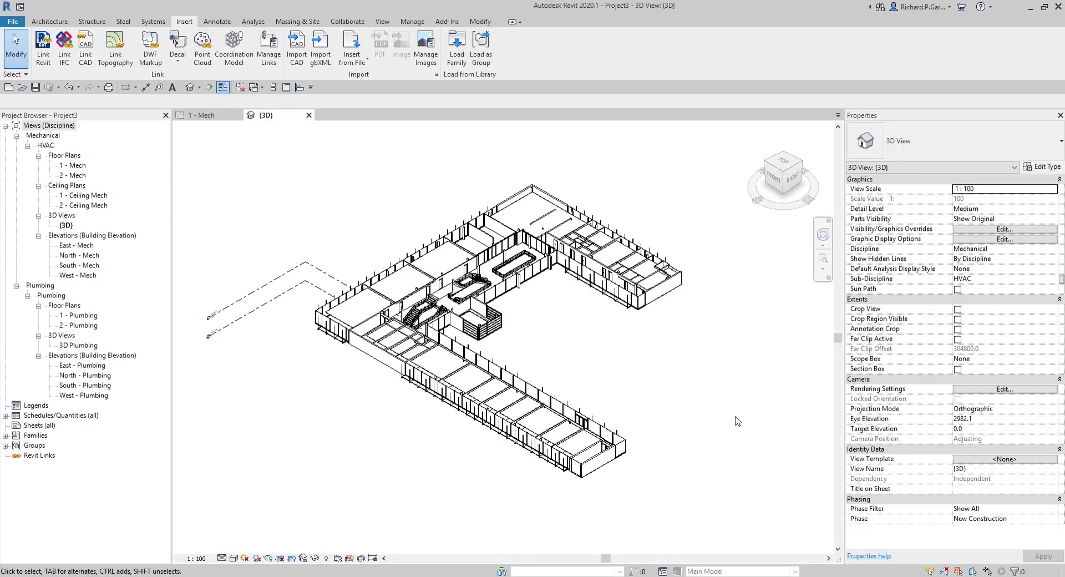
{"action": "middle_click_drag", "start_coordinate": [488, 296], "coordinate": [342, 359], "text": "shift"}
{"action": "scroll", "coordinate": [269, 321], "scroll_direction": "up", "scroll_amount": 2}
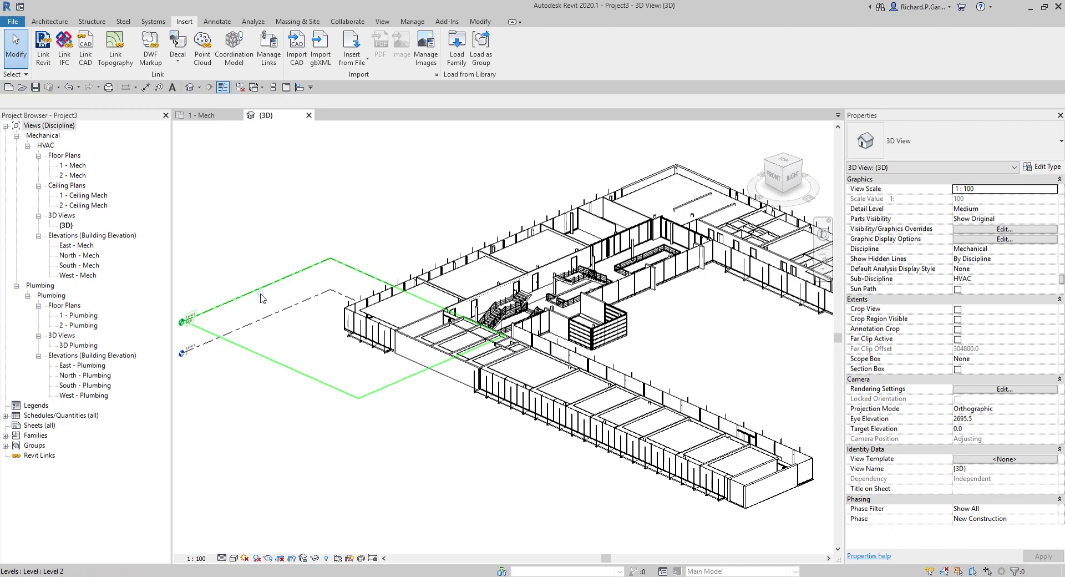
Hide the whole levels category in the 3D view, starting from the Level 2 plane.
{"action": "left_click", "coordinate": [261, 299]}
{"action": "right_click", "coordinate": [262, 298]}
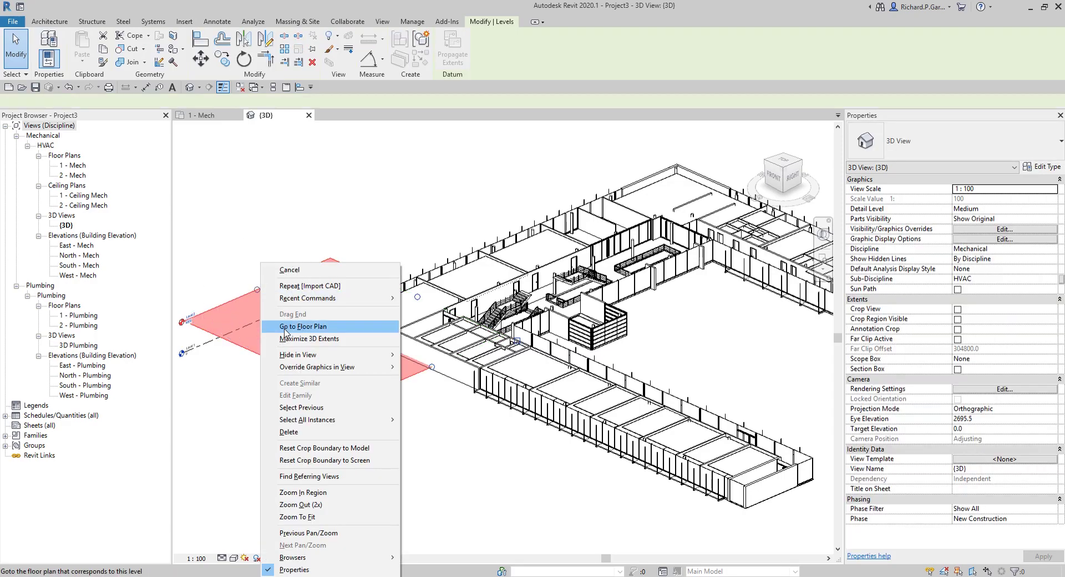
{"action": "mouse_move", "coordinate": [305, 354]}
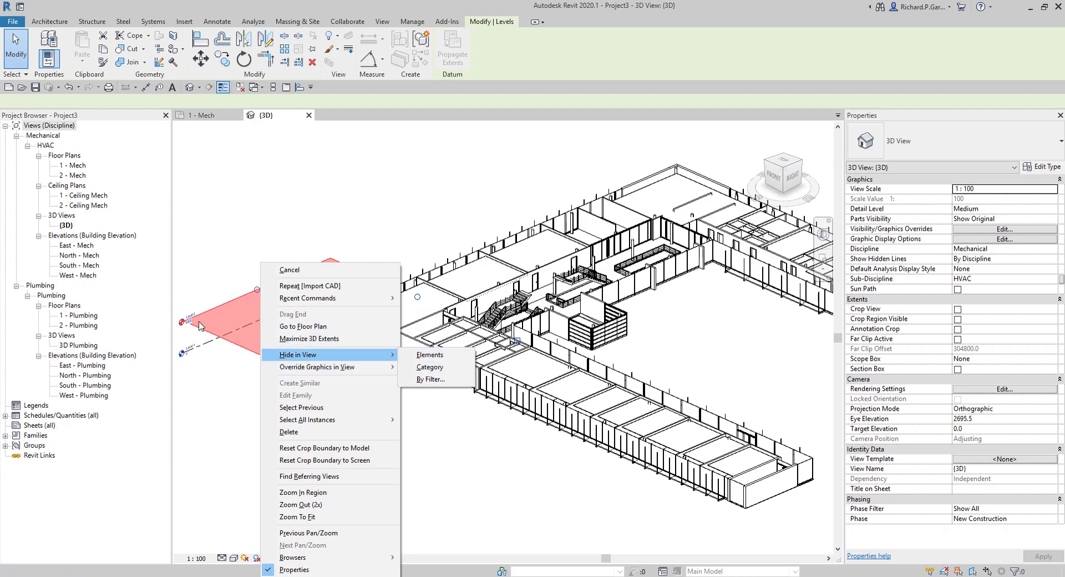
{"action": "left_click", "coordinate": [430, 367]}
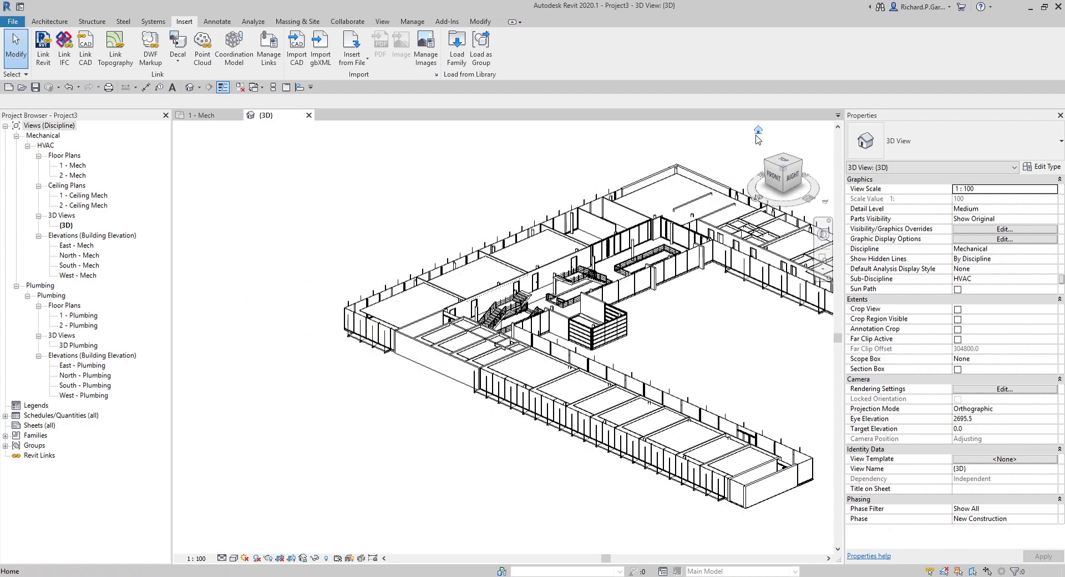
Inspect the building from its home and opposite views, and examine the imported drawing's layers in the 3D view's visibility overrides.
{"action": "left_click", "coordinate": [758, 129]}
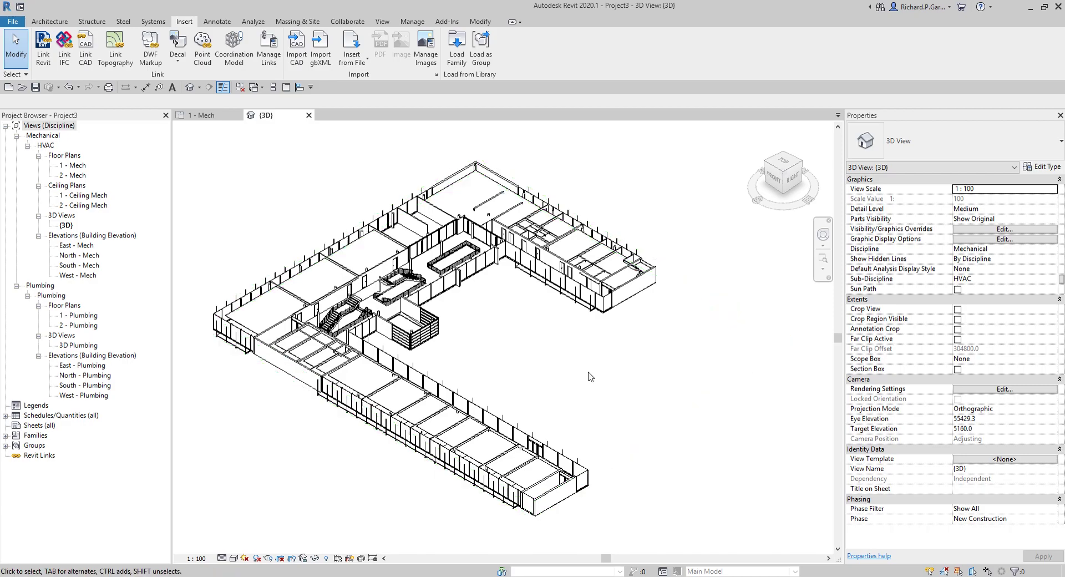
{"action": "middle_click_drag", "start_coordinate": [698, 391], "coordinate": [706, 432], "text": "shift"}
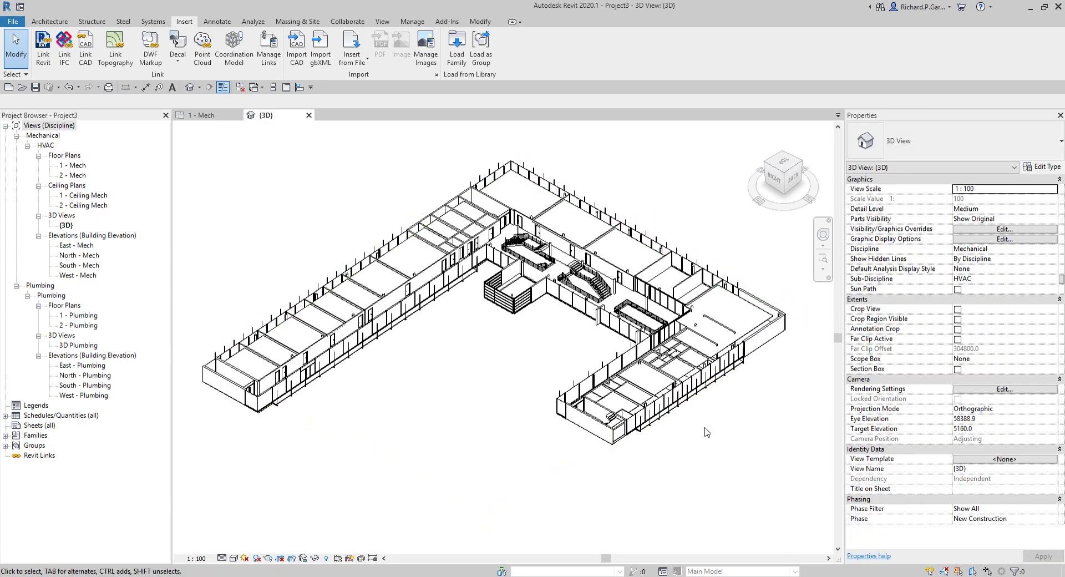
{"action": "left_click", "coordinate": [784, 173]}
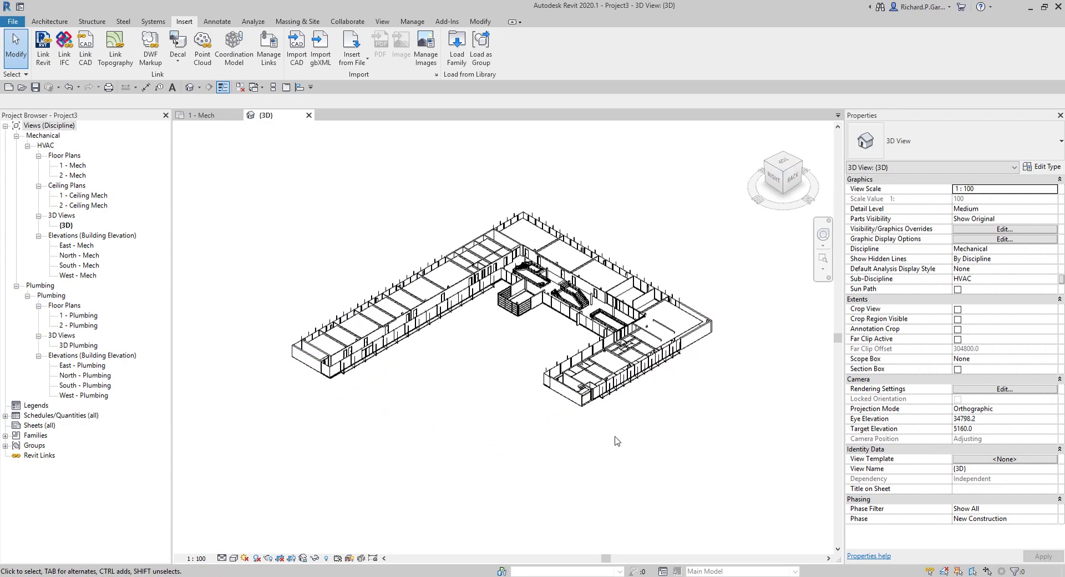
{"action": "left_click", "coordinate": [966, 231]}
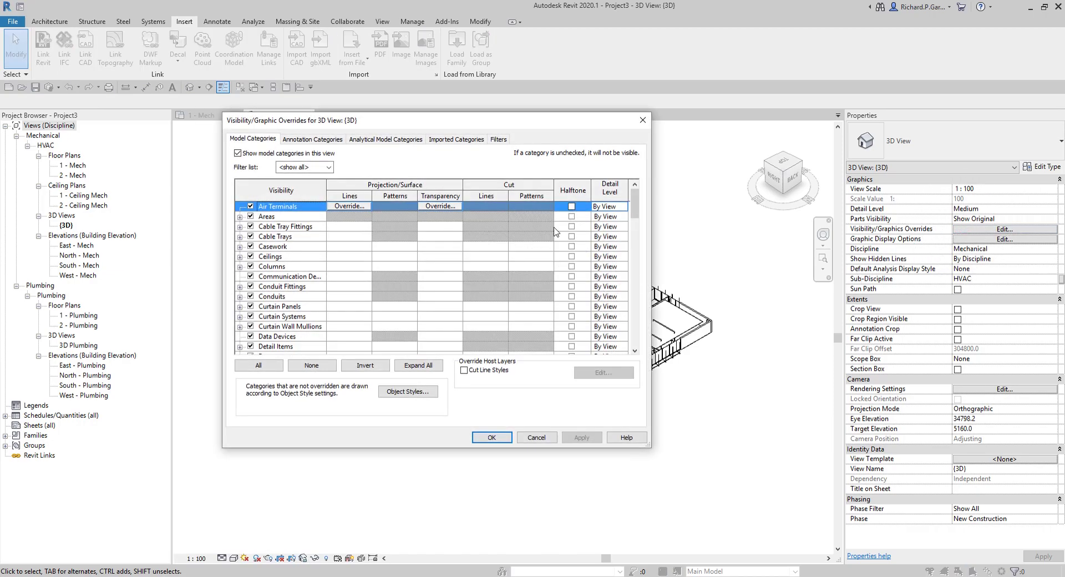
{"action": "left_click", "coordinate": [454, 143]}
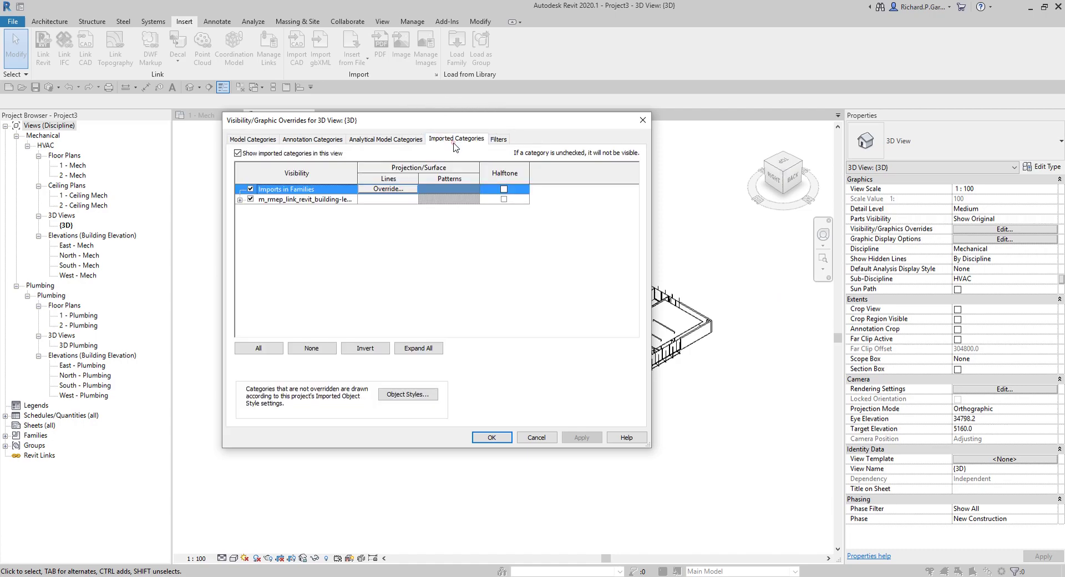
{"action": "left_click", "coordinate": [286, 201]}
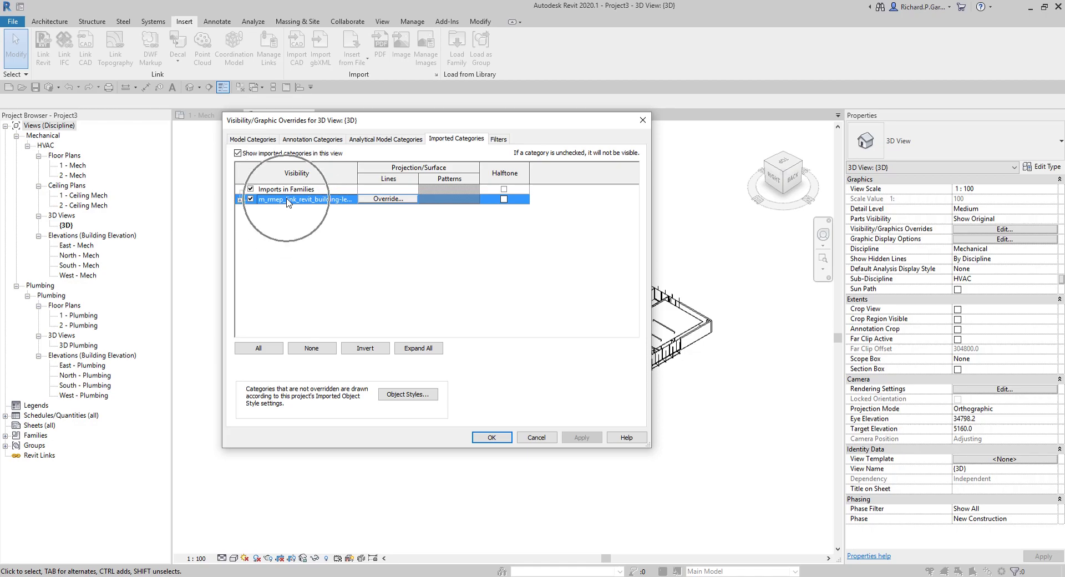
{"action": "left_click", "coordinate": [288, 202]}
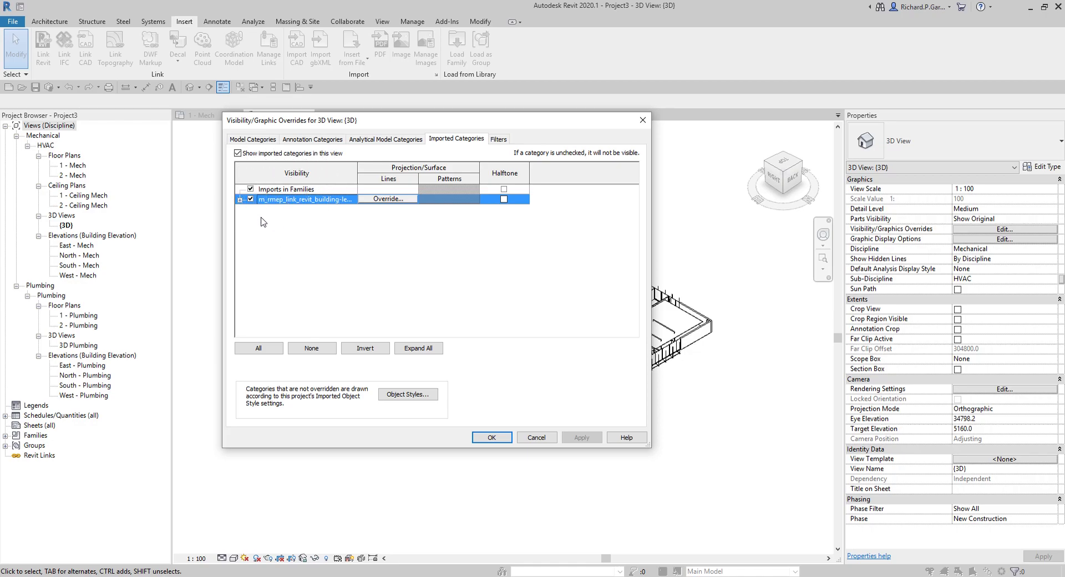
{"action": "left_click", "coordinate": [240, 199]}
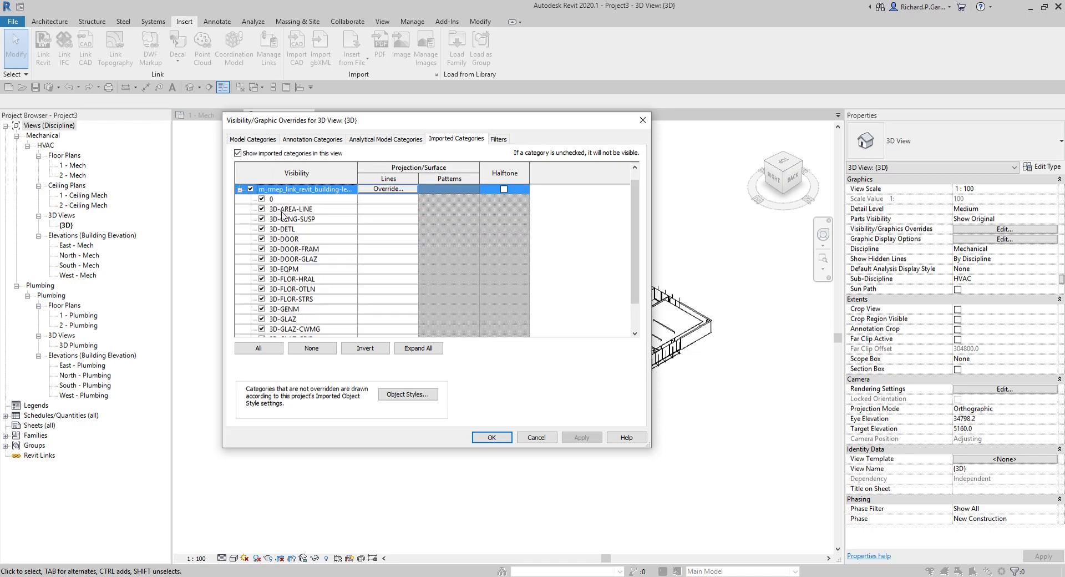
{"action": "left_click", "coordinate": [286, 309]}
{"action": "scroll", "coordinate": [294, 271], "scroll_direction": "down", "scroll_amount": 1}
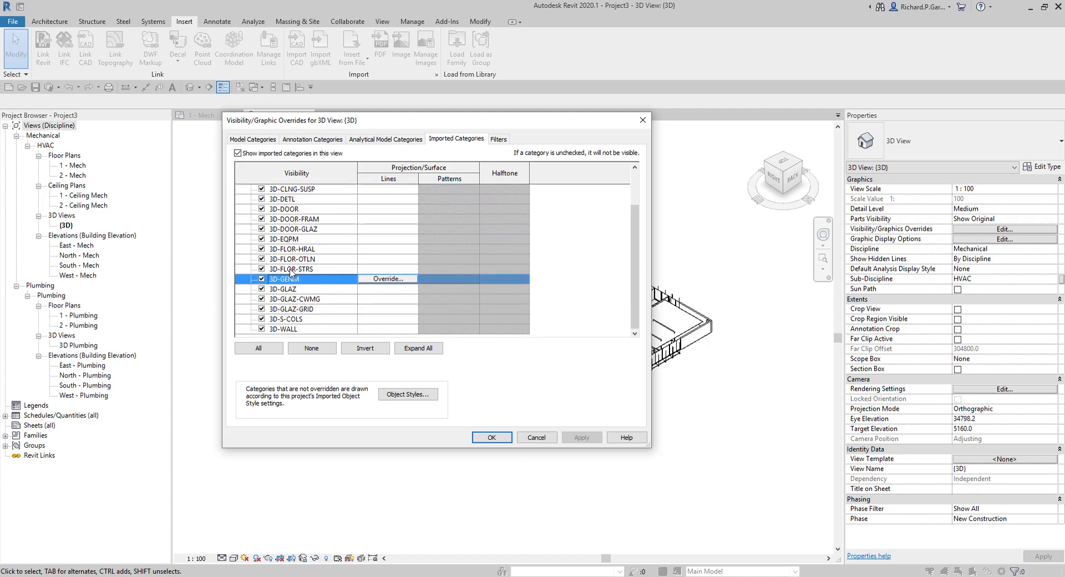
{"action": "left_click", "coordinate": [286, 220]}
{"action": "scroll", "coordinate": [294, 233], "scroll_direction": "up", "scroll_amount": 2}
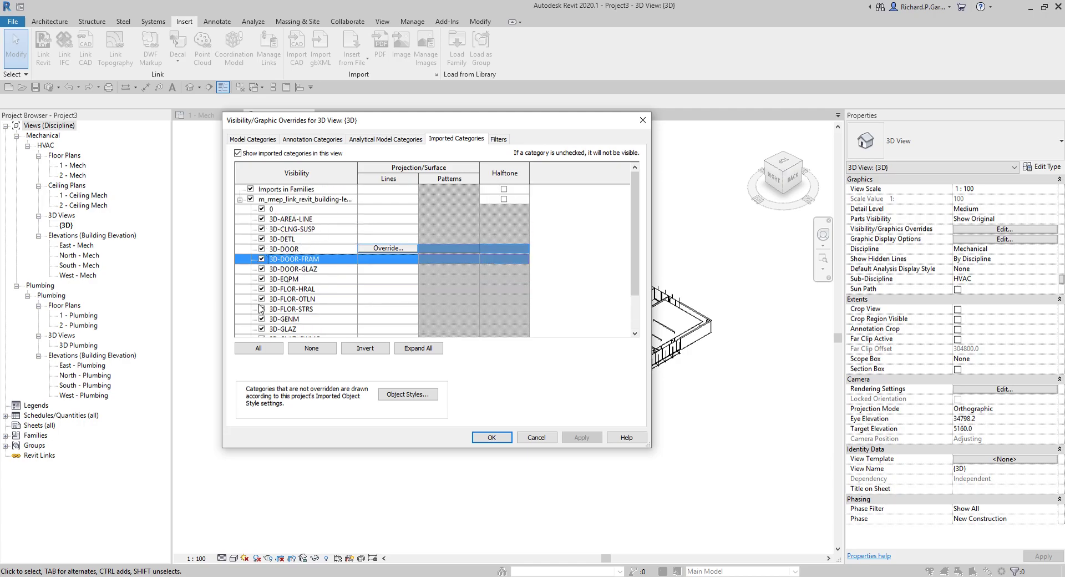
Examine the line pattern, color and weight override options for the 3D-DOOR-FRAM layer, and discard without changing anything.
{"action": "left_click", "coordinate": [387, 259]}
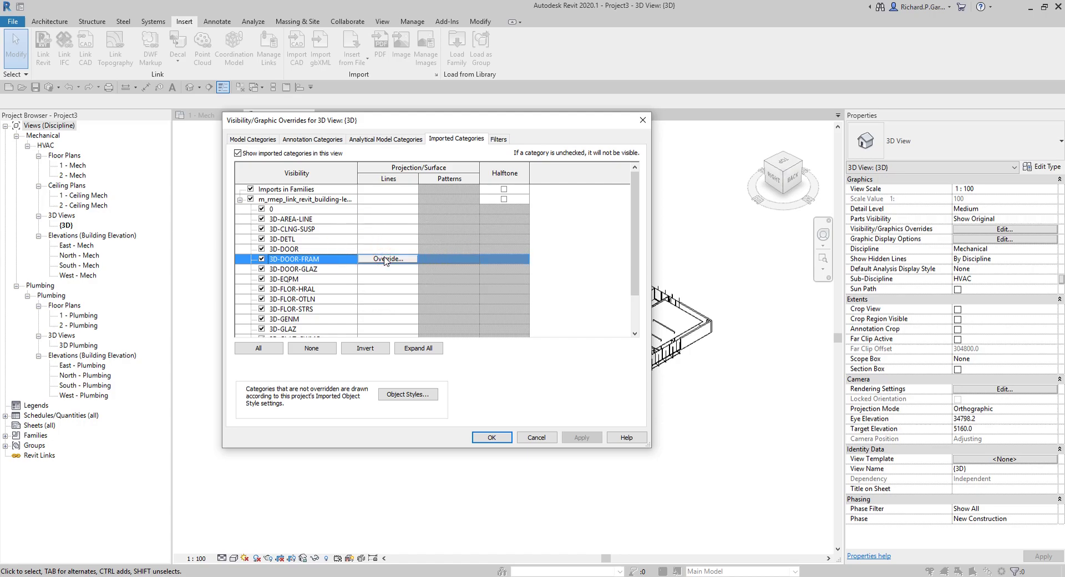
{"action": "left_click", "coordinate": [386, 259]}
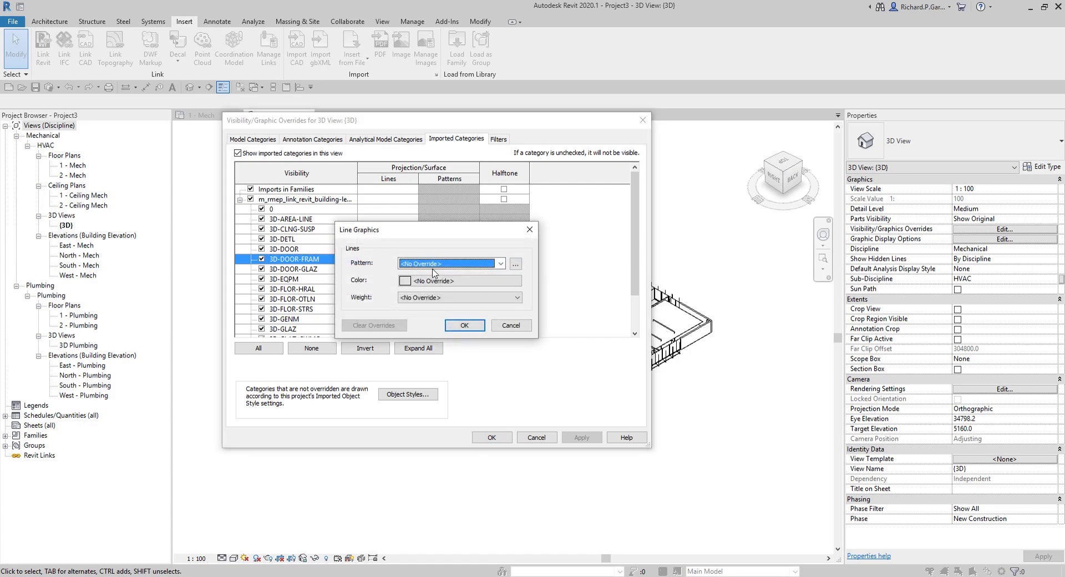
{"action": "left_click", "coordinate": [432, 265]}
{"action": "left_click", "coordinate": [433, 265]}
{"action": "left_click", "coordinate": [436, 281]}
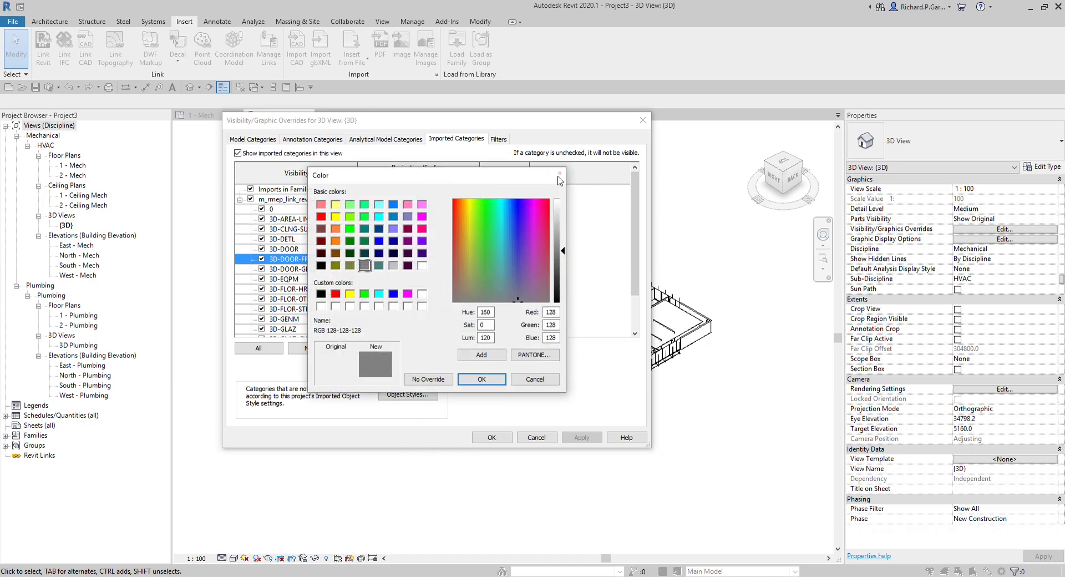
{"action": "left_click", "coordinate": [559, 174]}
{"action": "left_click", "coordinate": [434, 298]}
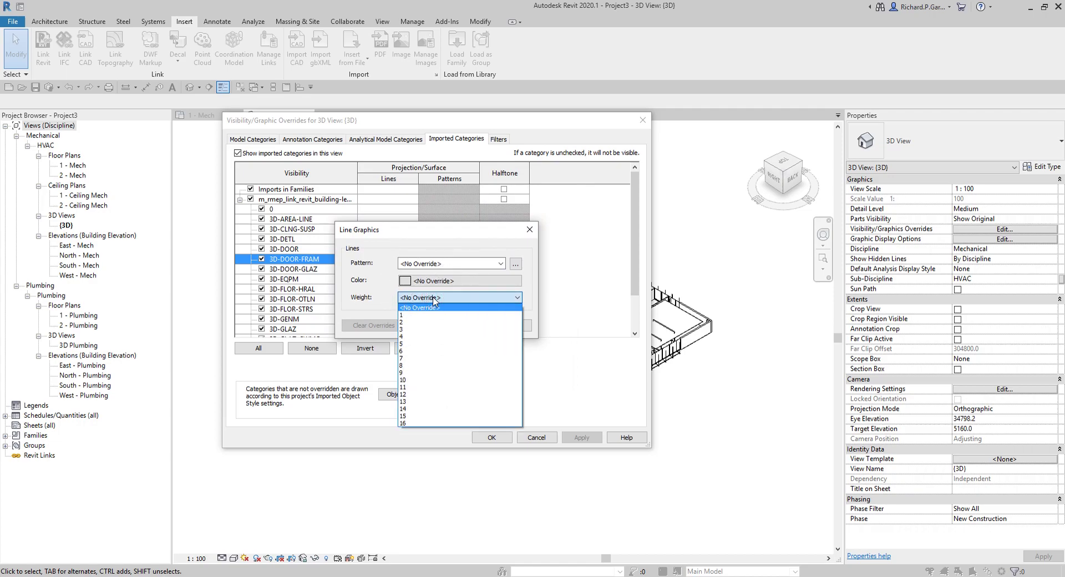
{"action": "left_click", "coordinate": [432, 307]}
{"action": "left_click", "coordinate": [514, 327]}
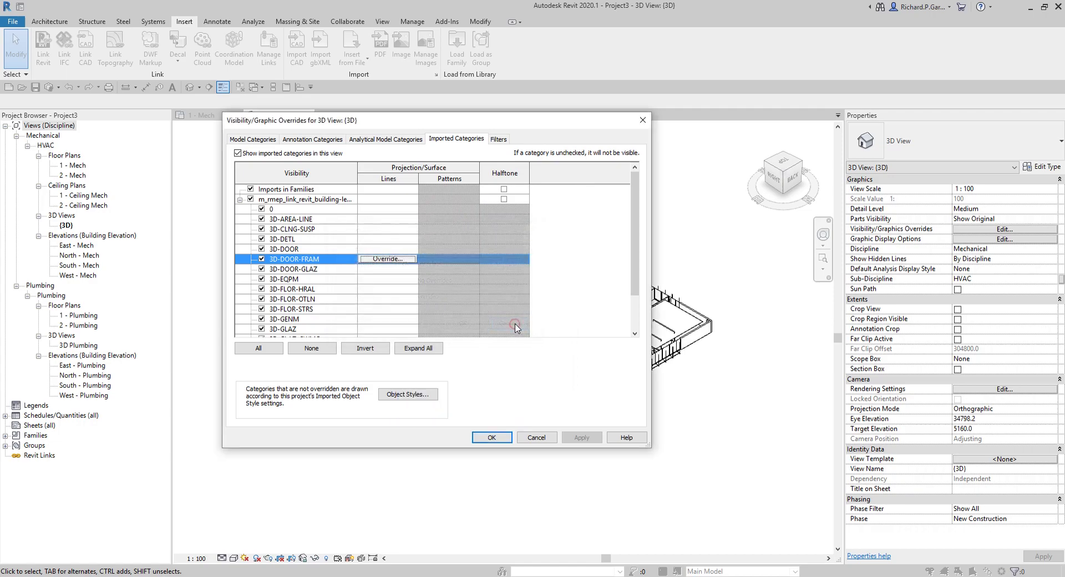
{"action": "left_click", "coordinate": [535, 437]}
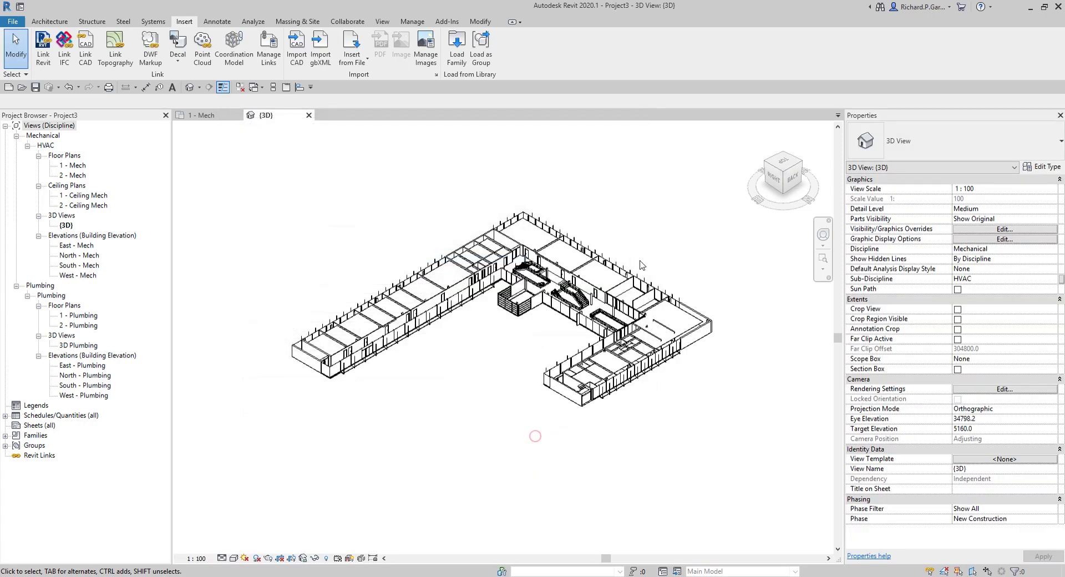
Select the imported building drawing and query a glass panel in the glazed wall facing the courtyard.
{"action": "left_click", "coordinate": [760, 132]}
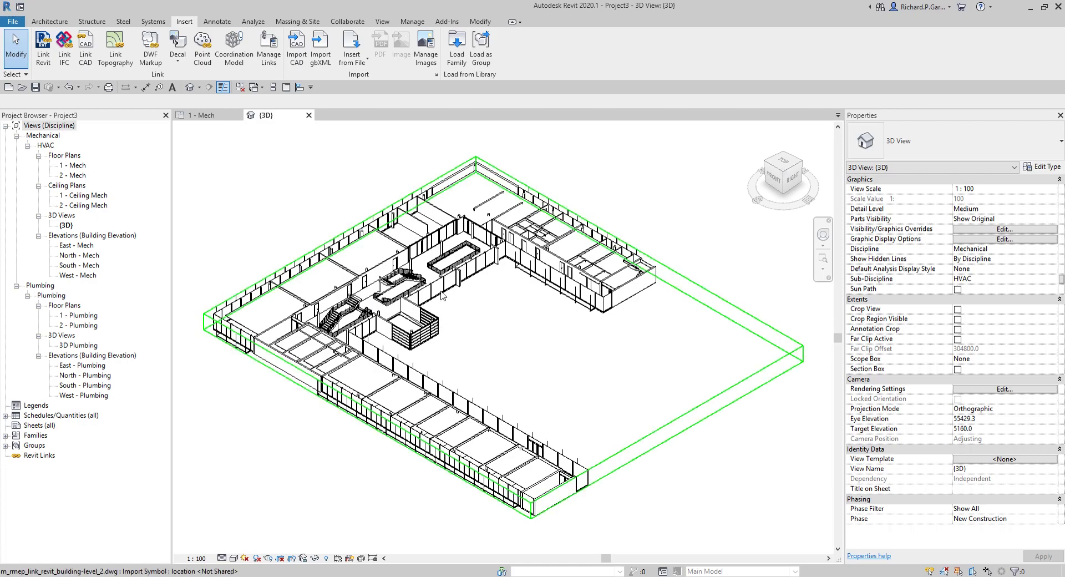
{"action": "scroll", "coordinate": [442, 294], "scroll_direction": "up", "scroll_amount": 10}
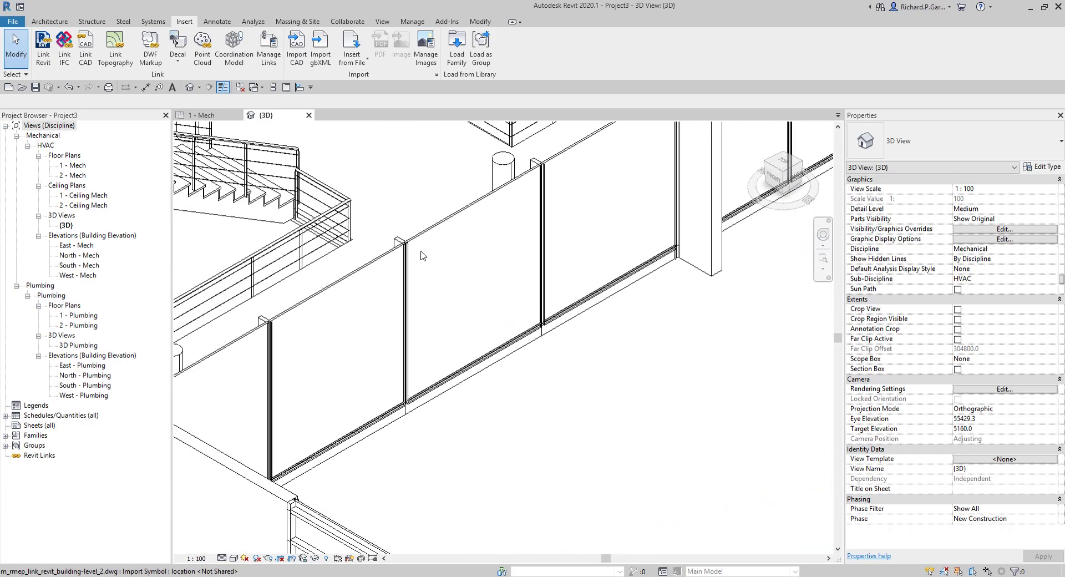
{"action": "middle_click_drag", "start_coordinate": [434, 261], "coordinate": [480, 297]}
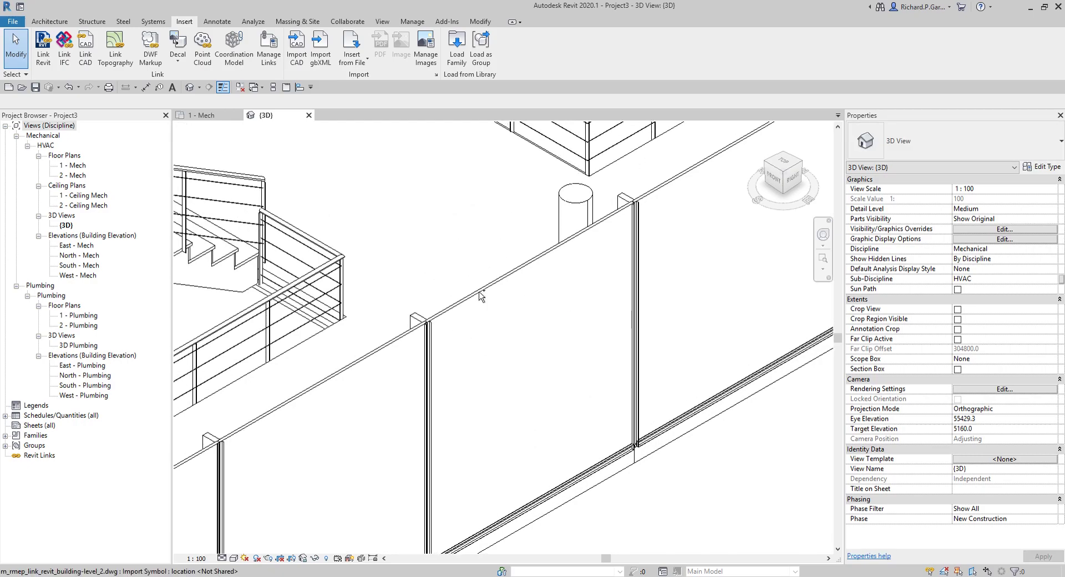
{"action": "left_click", "coordinate": [480, 297]}
{"action": "scroll", "coordinate": [480, 296], "scroll_direction": "down", "scroll_amount": 4}
{"action": "key", "text": "Escape"}
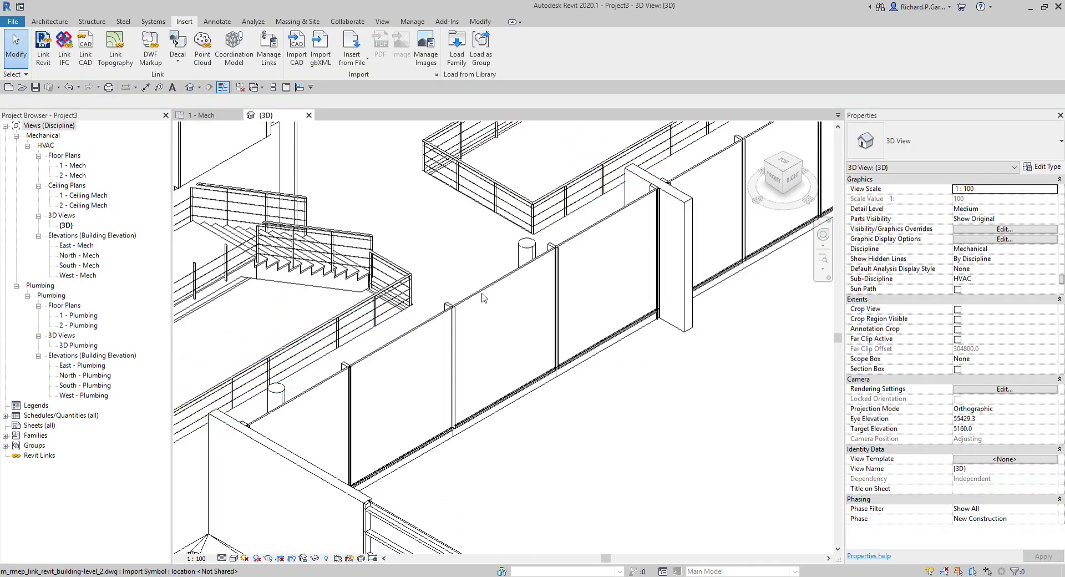
{"action": "scroll", "coordinate": [485, 299], "scroll_direction": "down", "scroll_amount": 3}
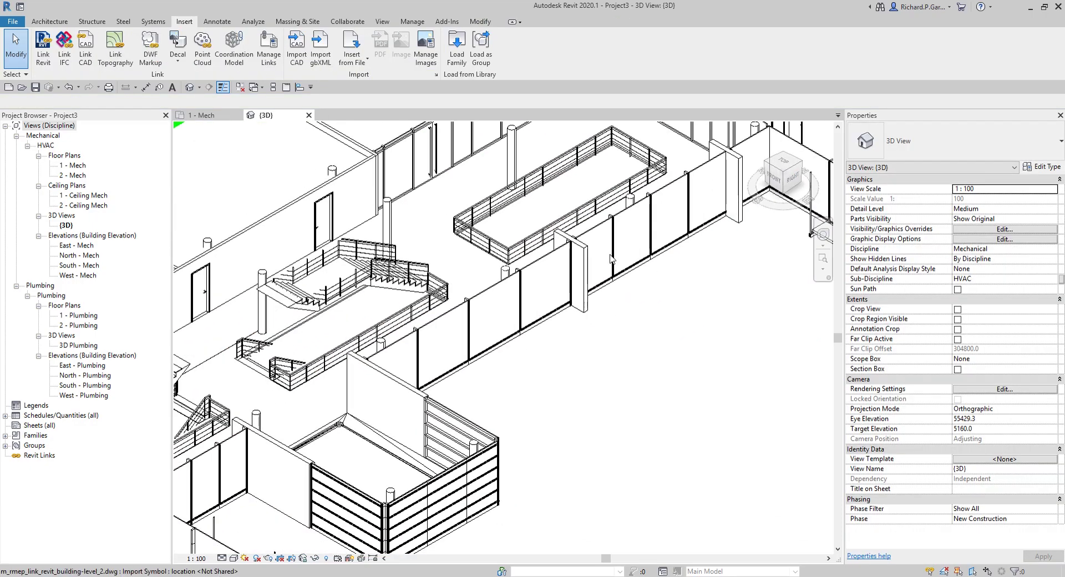
{"action": "left_click", "coordinate": [549, 256]}
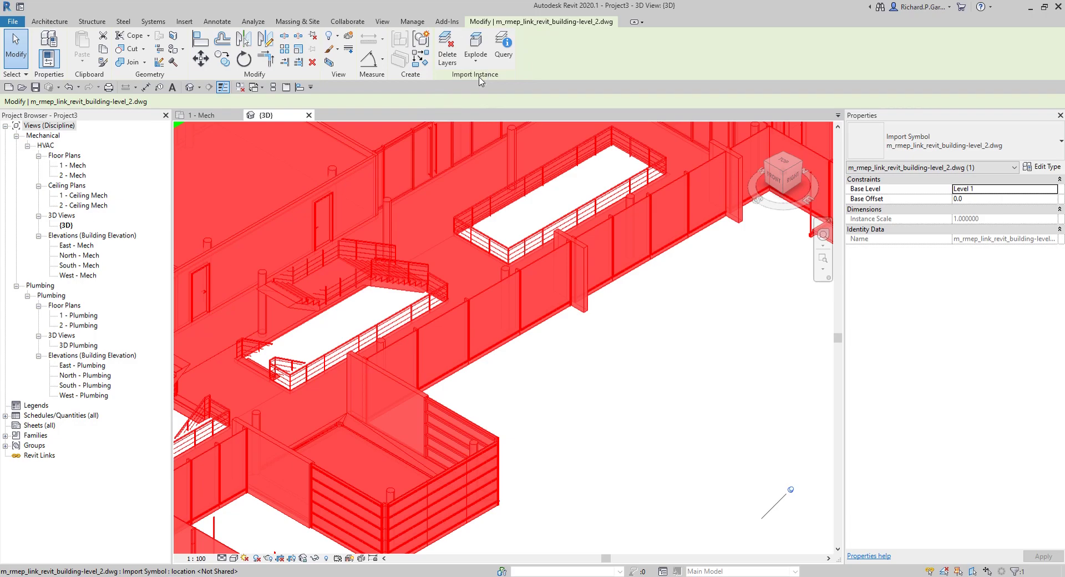
{"action": "left_click", "coordinate": [504, 45]}
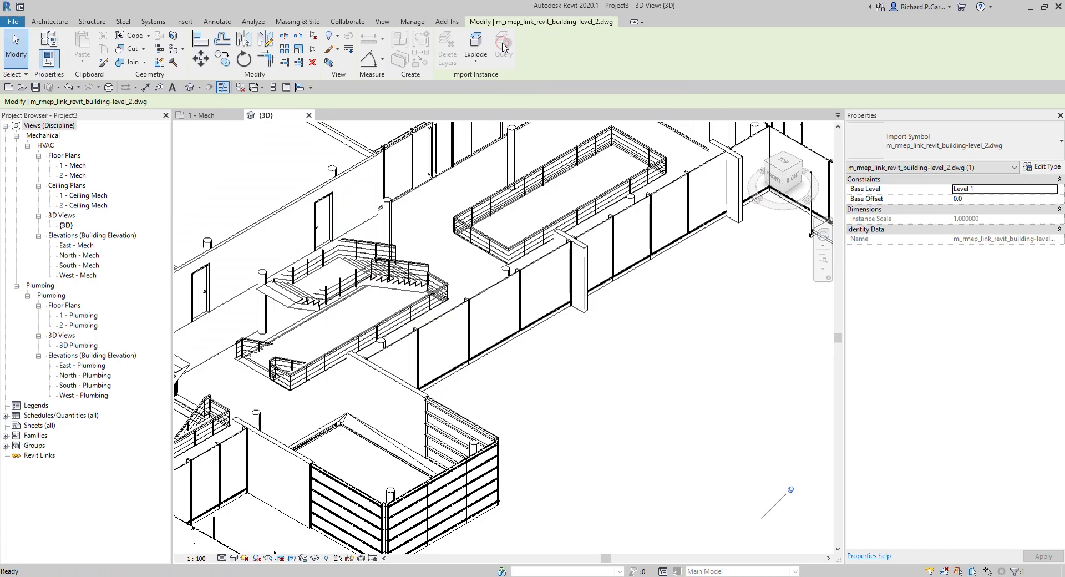
{"action": "scroll", "coordinate": [560, 327], "scroll_direction": "up", "scroll_amount": 5}
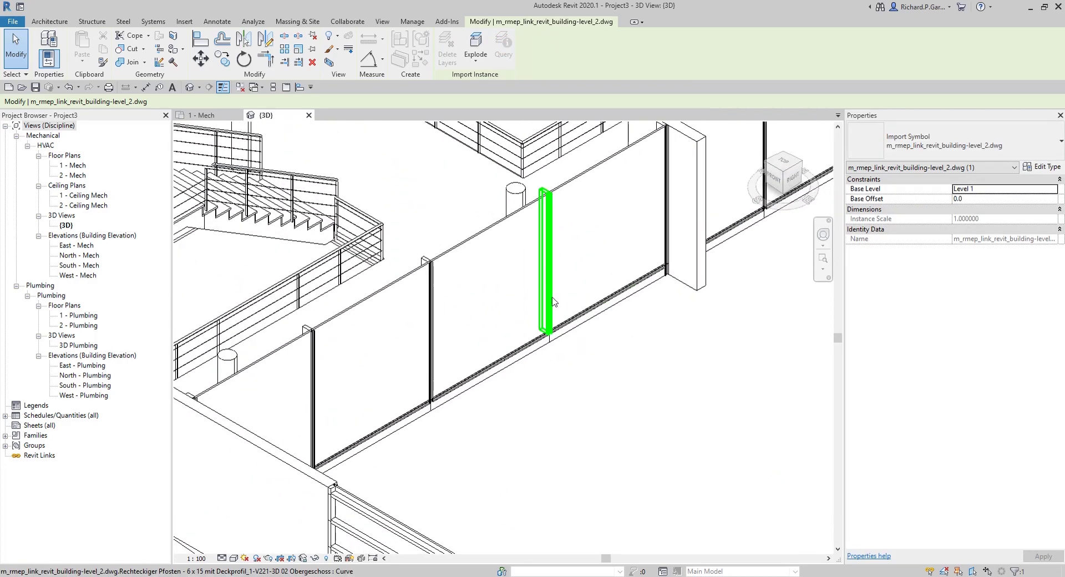
{"action": "left_click", "coordinate": [465, 255]}
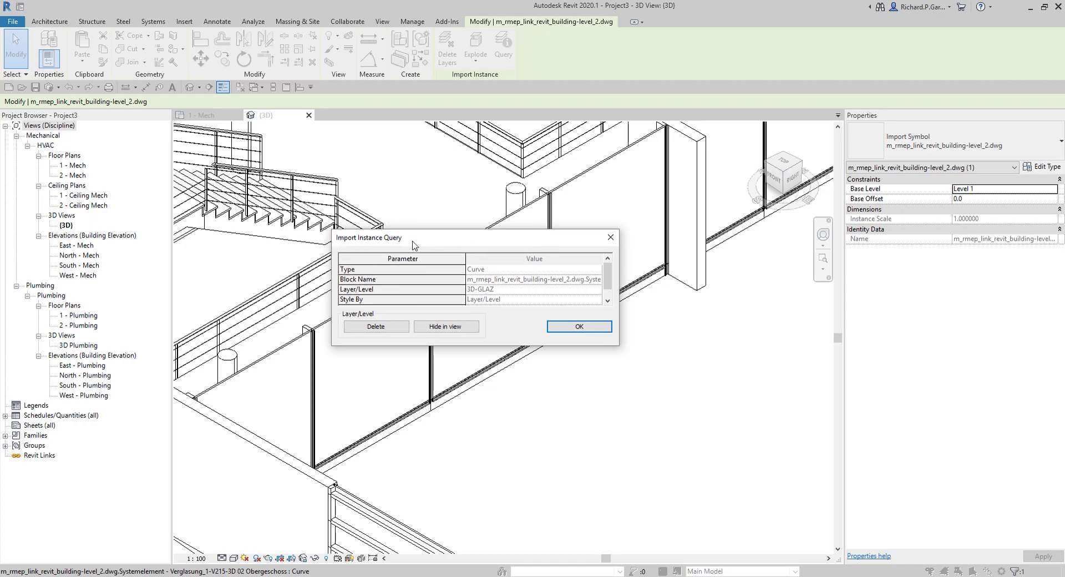
Check the queried panel's layer information and hide its 3D-GLAZ layer in the 3D view.
{"action": "left_click", "coordinate": [366, 289]}
{"action": "left_click", "coordinate": [492, 294]}
{"action": "mouse_move", "coordinate": [607, 275]}
{"action": "left_mouse_down"}
{"action": "mouse_move", "coordinate": [609, 285]}
{"action": "mouse_move", "coordinate": [611, 269]}
{"action": "left_mouse_up"}
{"action": "left_click", "coordinate": [452, 329]}
{"action": "left_click", "coordinate": [452, 327]}
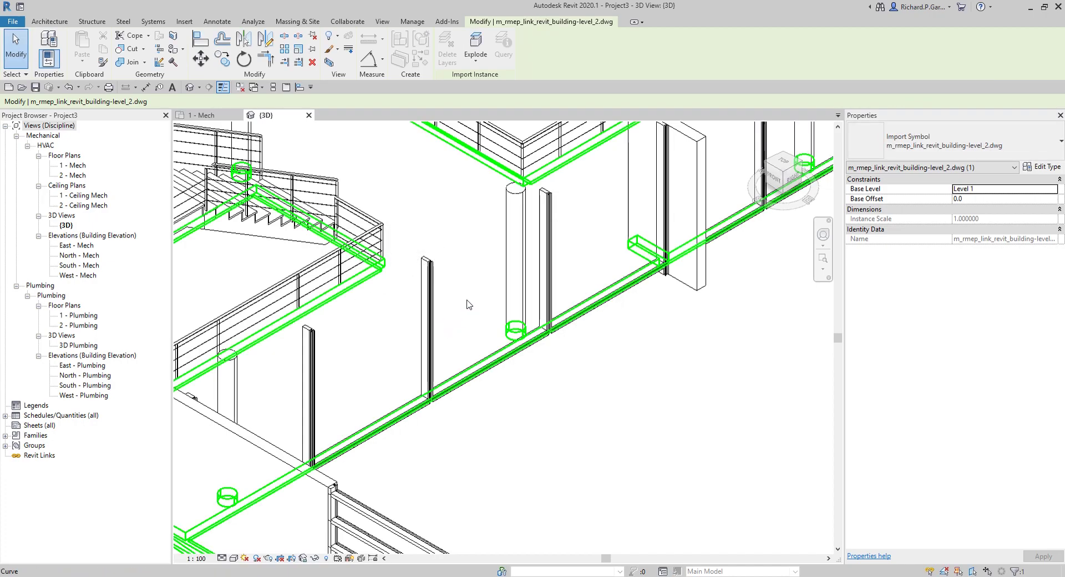
Turn the imported drawing's 3D-GLAZ layer back on in the 3D view's visibility overrides and apply it.
{"action": "scroll", "coordinate": [467, 304], "scroll_direction": "down", "scroll_amount": 4}
{"action": "middle_click_drag", "start_coordinate": [623, 368], "coordinate": [557, 372], "text": "shift"}
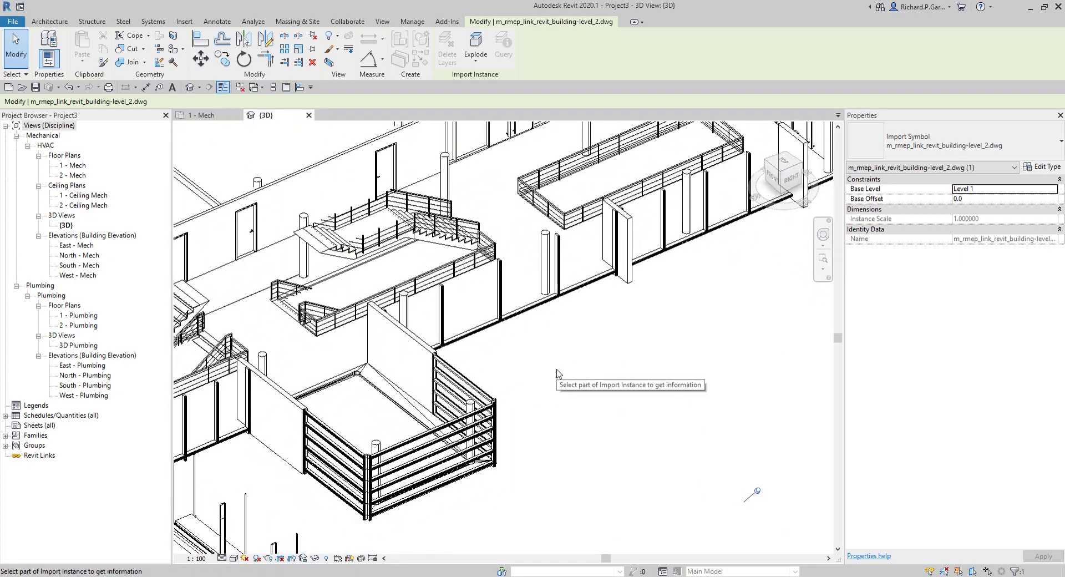
{"action": "scroll", "coordinate": [515, 345], "scroll_direction": "up", "scroll_amount": 2}
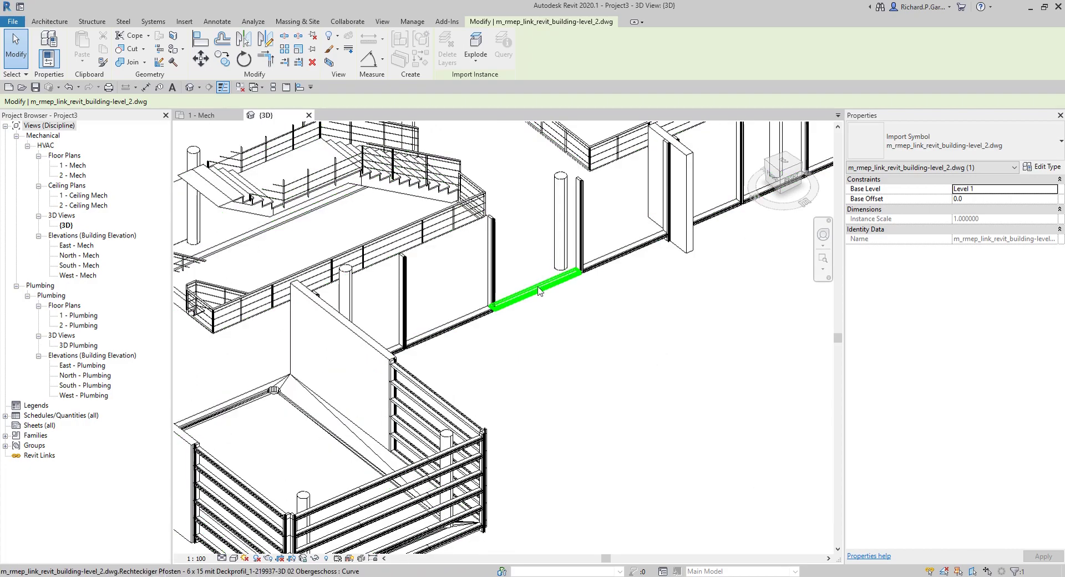
{"action": "key", "text": "v"}
{"action": "key", "text": "g"}
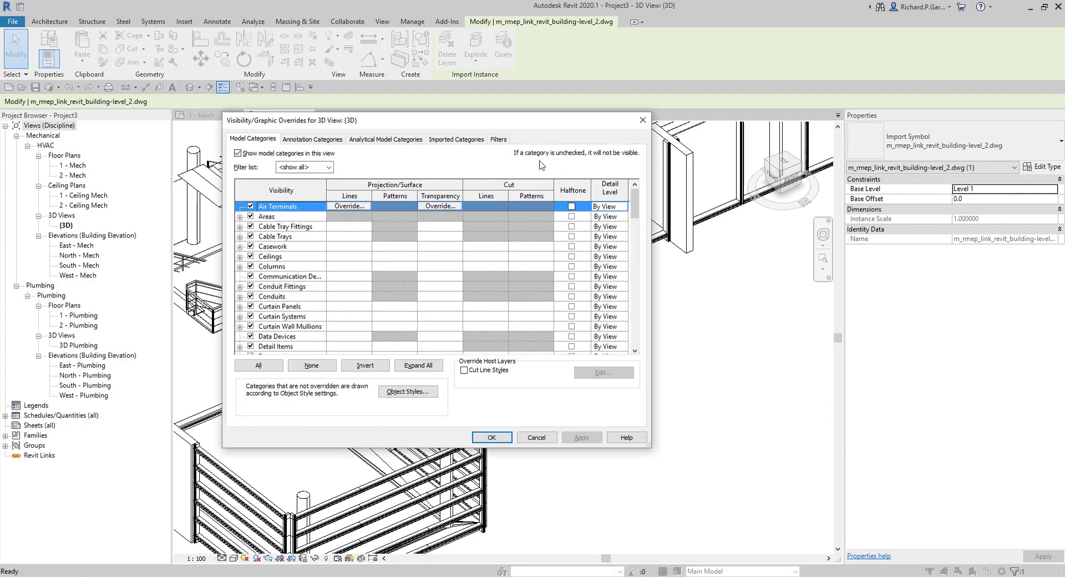
{"action": "left_click", "coordinate": [468, 140]}
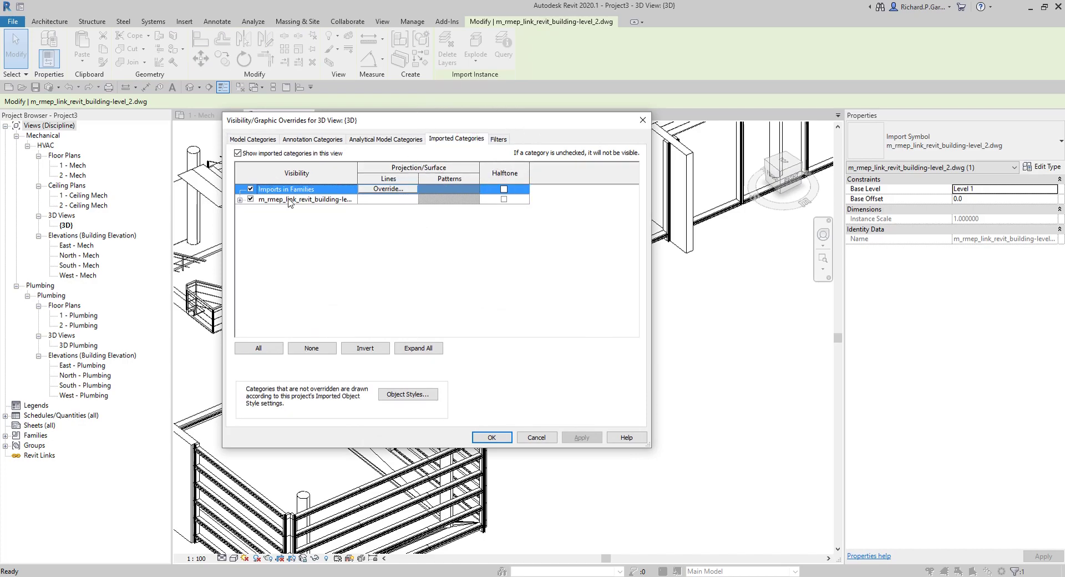
{"action": "left_click", "coordinate": [240, 200]}
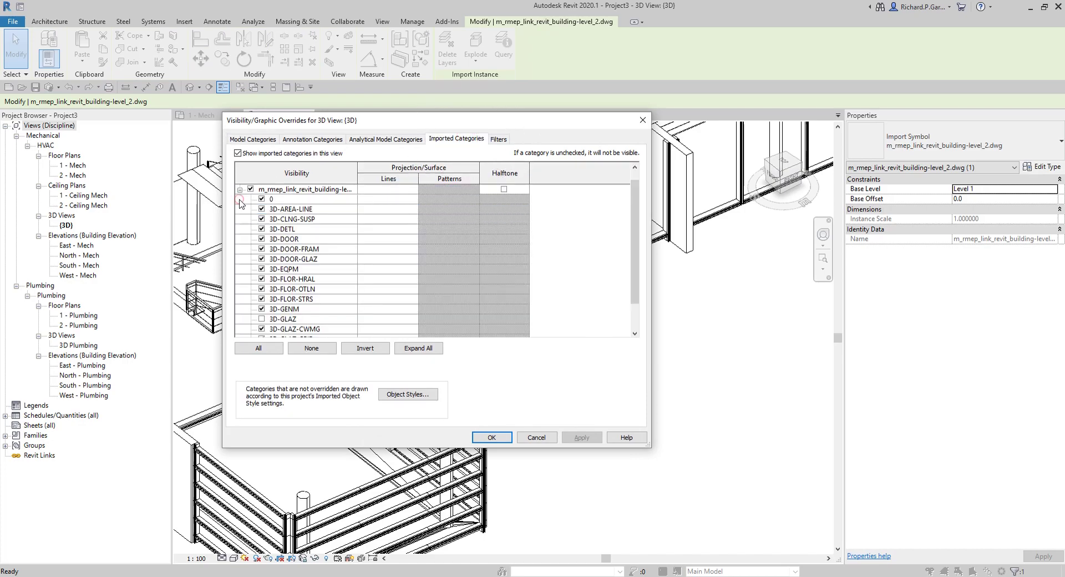
{"action": "left_click", "coordinate": [277, 322]}
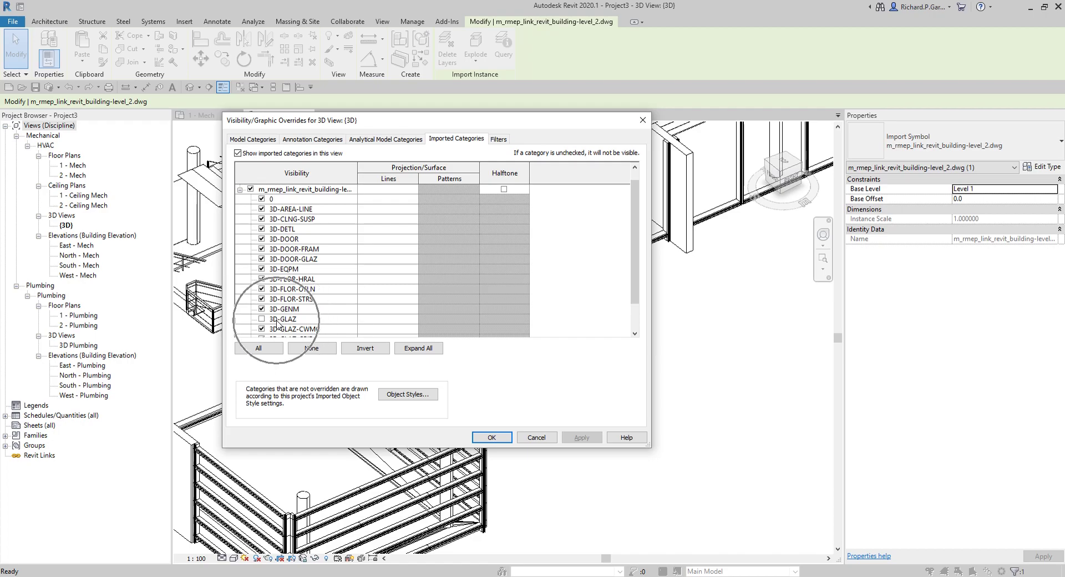
{"action": "left_click", "coordinate": [269, 320]}
{"action": "left_click", "coordinate": [261, 319]}
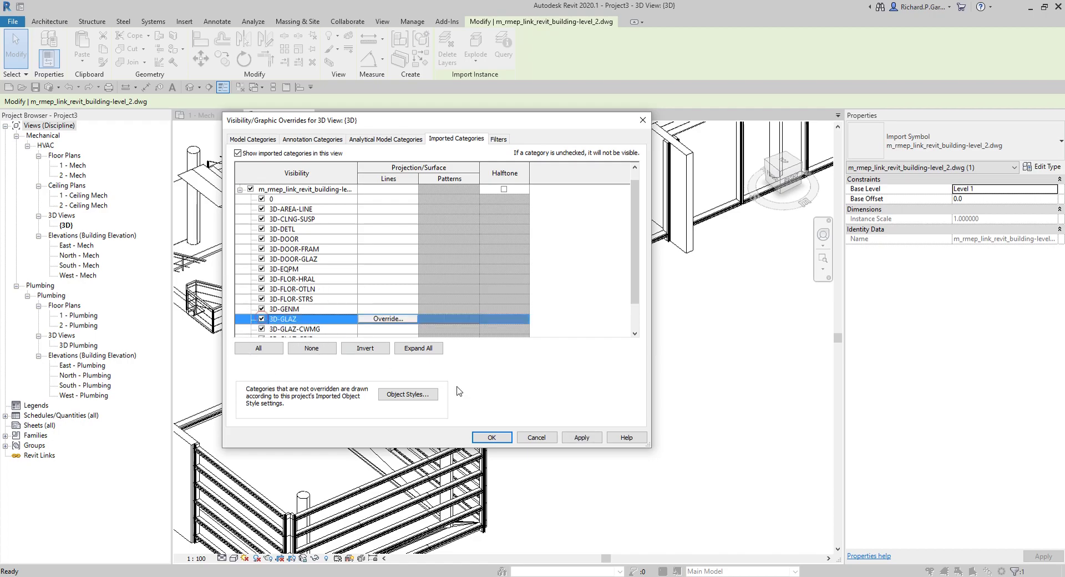
{"action": "left_click", "coordinate": [492, 437]}
{"action": "left_click", "coordinate": [514, 225]}
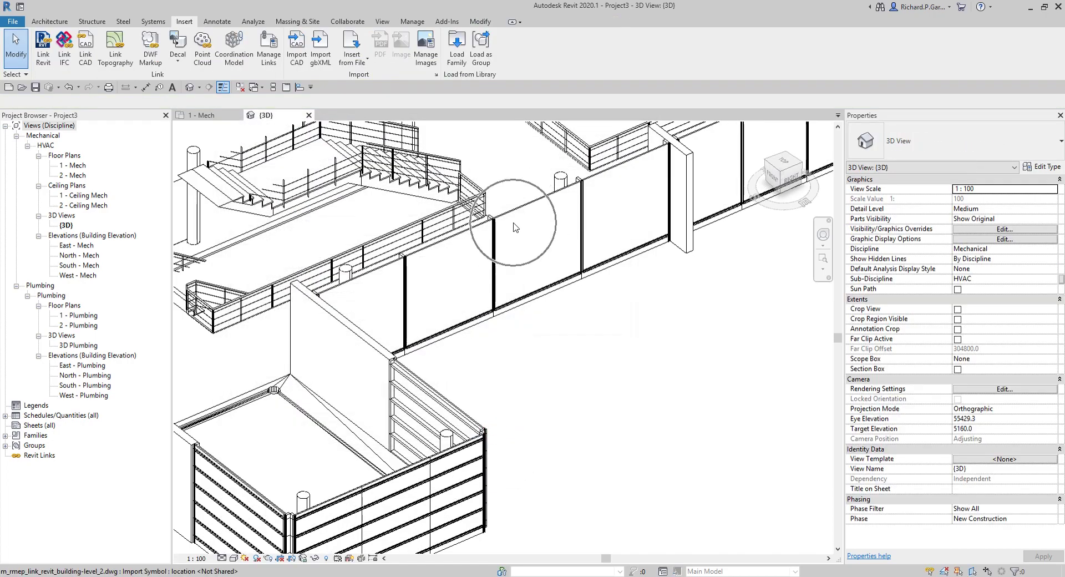
Select the imported building drawing and examine its partial and full explode options without exploding it.
{"action": "scroll", "coordinate": [515, 228], "scroll_direction": "down", "scroll_amount": 3}
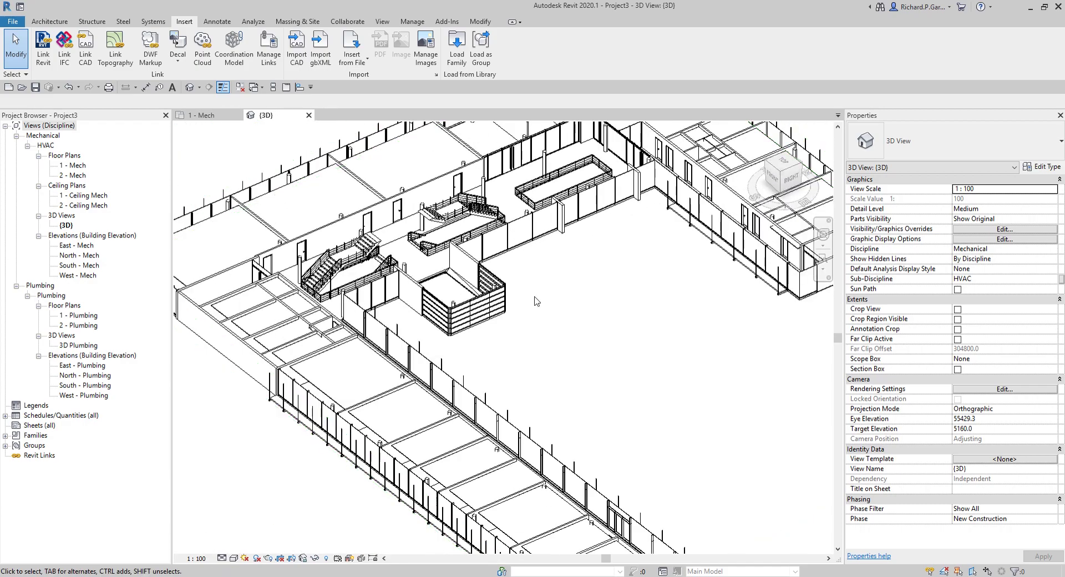
{"action": "left_click", "coordinate": [515, 236]}
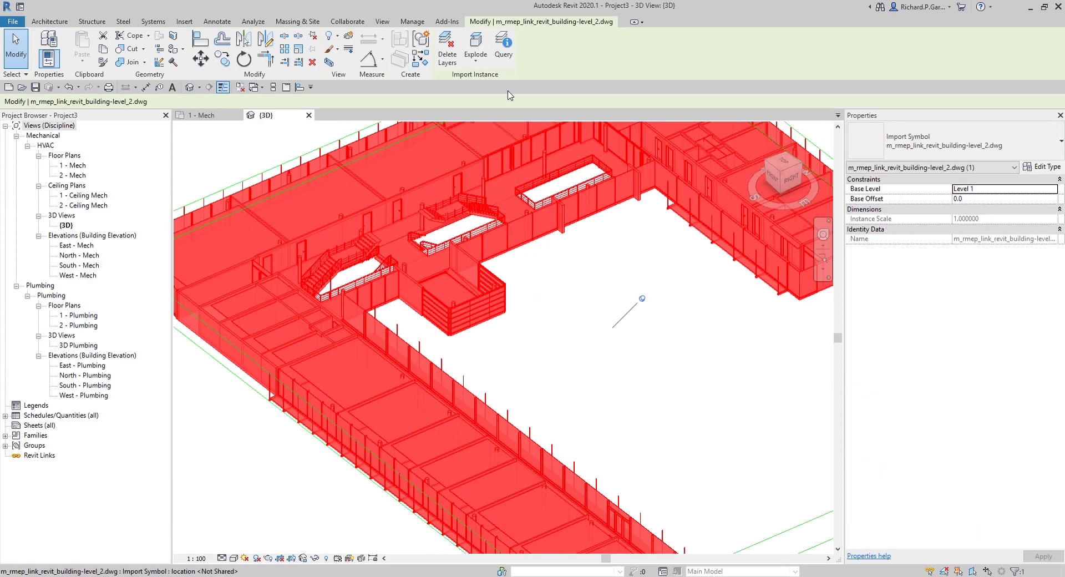
{"action": "left_click", "coordinate": [478, 68]}
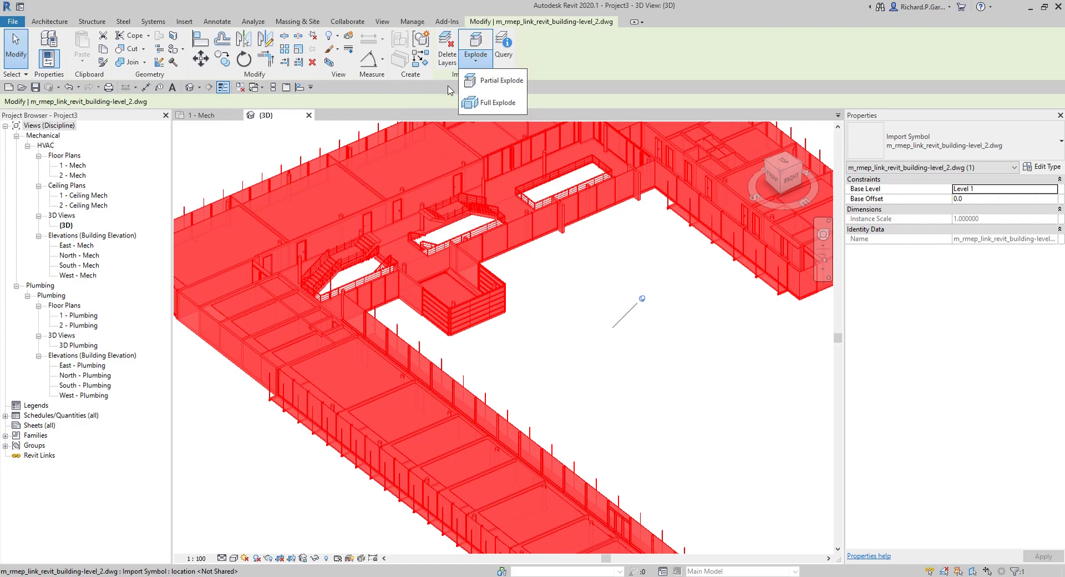
{"action": "left_click", "coordinate": [449, 89]}
Try marking all layers, then 3D-DOOR, 3D-FLOR-HRAL and 3D-FLOR-OTLN for deletion from the import, and clear every mark before closing the list.
{"action": "left_click", "coordinate": [453, 56]}
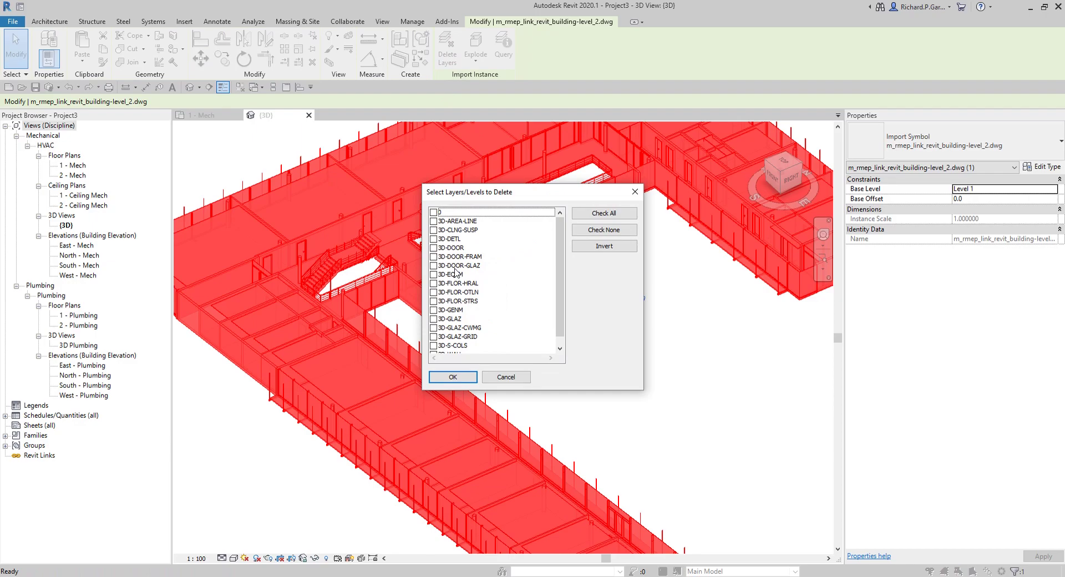
{"action": "left_click", "coordinate": [610, 214]}
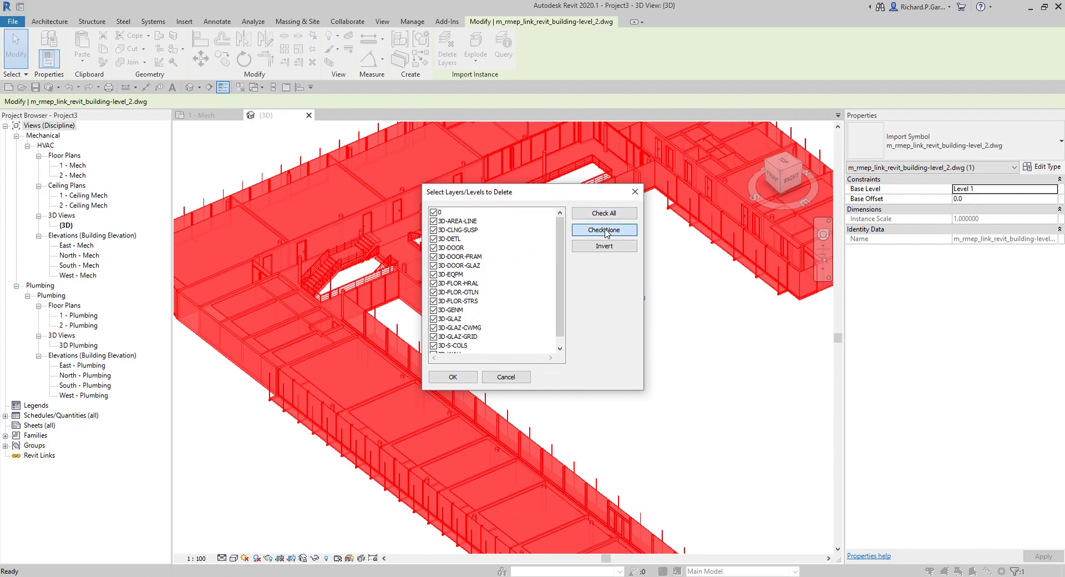
{"action": "left_click", "coordinate": [433, 247]}
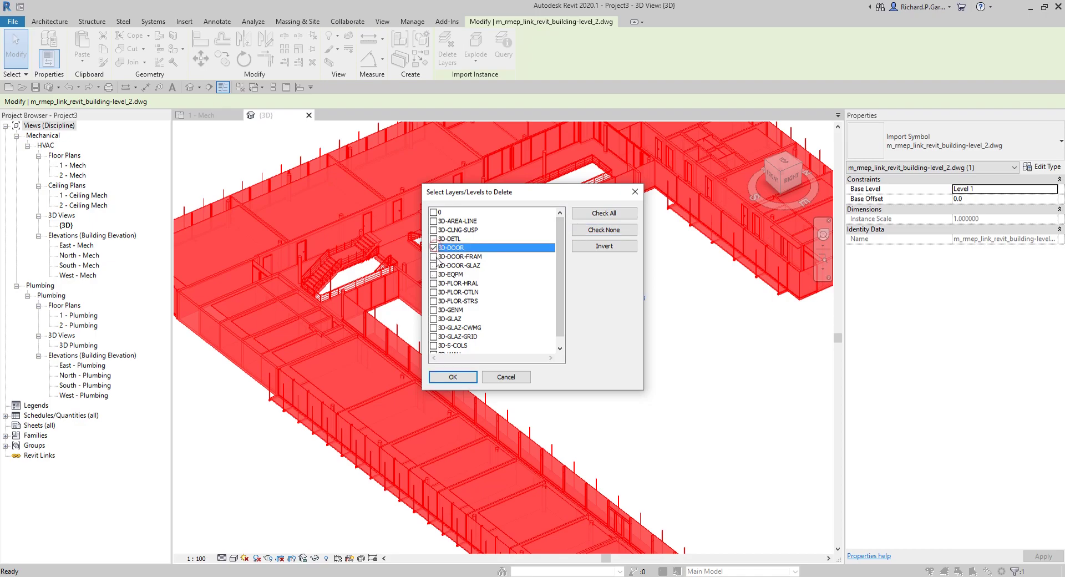
{"action": "left_click", "coordinate": [434, 257]}
{"action": "left_click", "coordinate": [435, 260]}
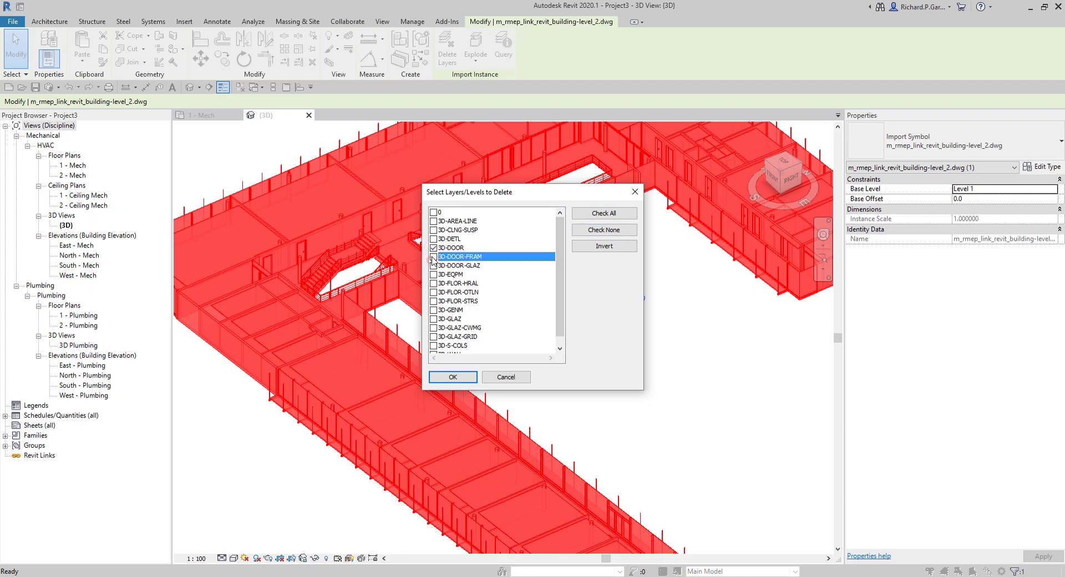
{"action": "left_click", "coordinate": [439, 275]}
{"action": "left_click", "coordinate": [434, 284]}
{"action": "left_click", "coordinate": [434, 293]}
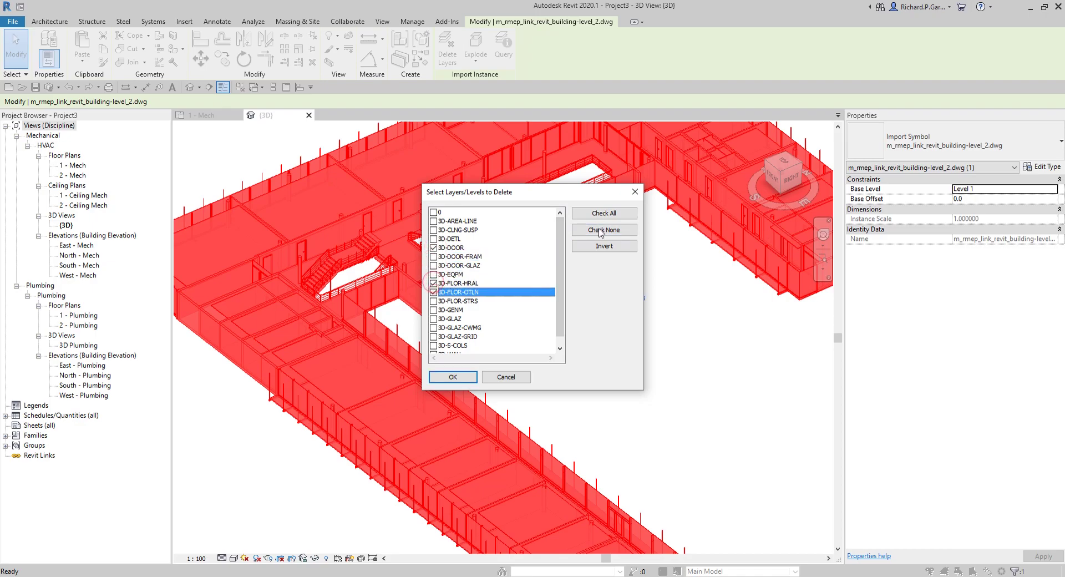
{"action": "left_click", "coordinate": [607, 234]}
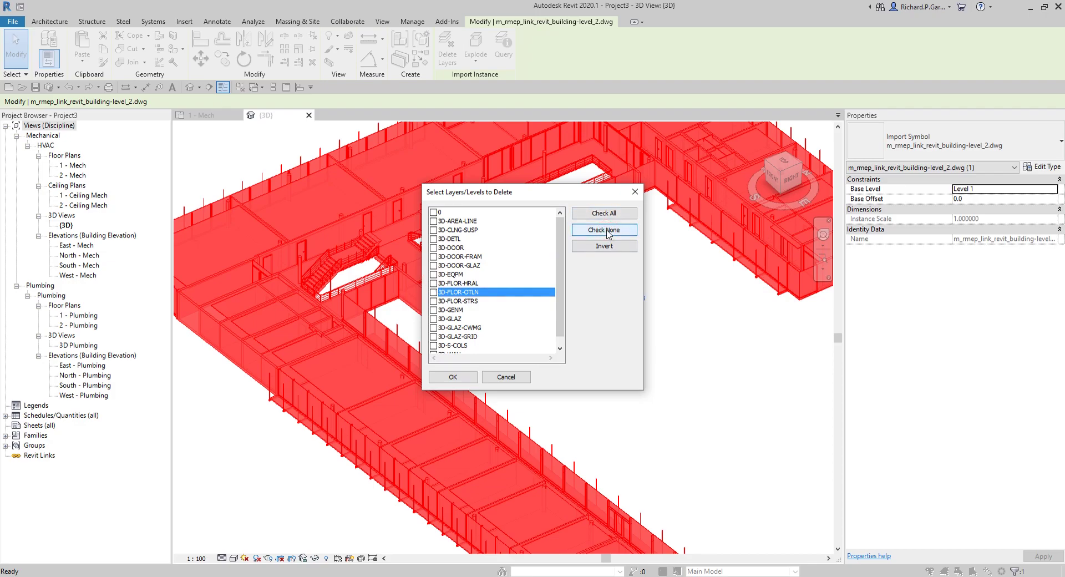
{"action": "left_click", "coordinate": [466, 381]}
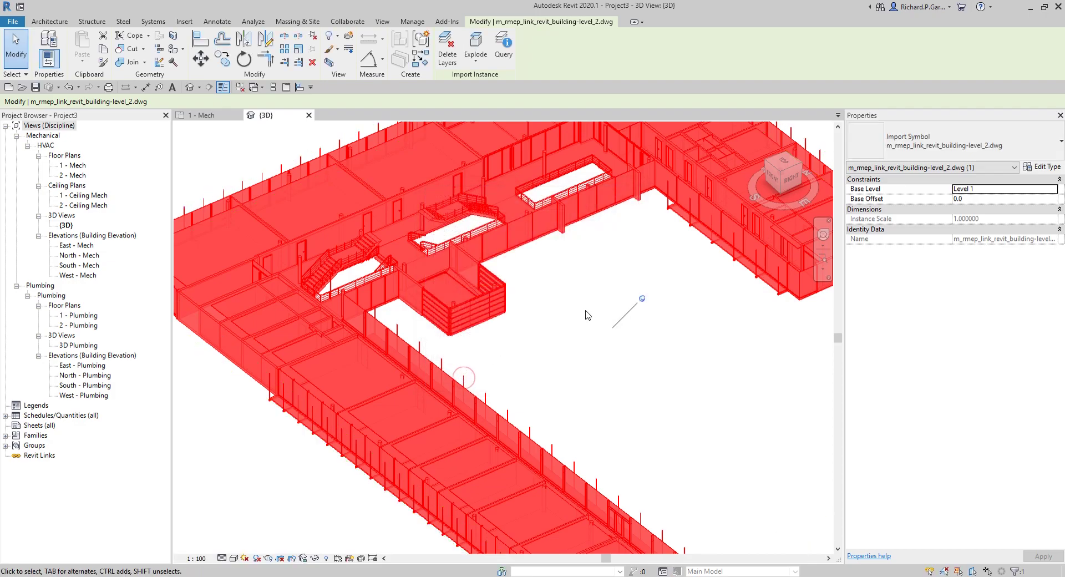
Deselect the imported drawing and return the 3D view to its home orientation.
{"action": "left_click", "coordinate": [591, 320]}
{"action": "scroll", "coordinate": [582, 303], "scroll_direction": "down", "scroll_amount": 3}
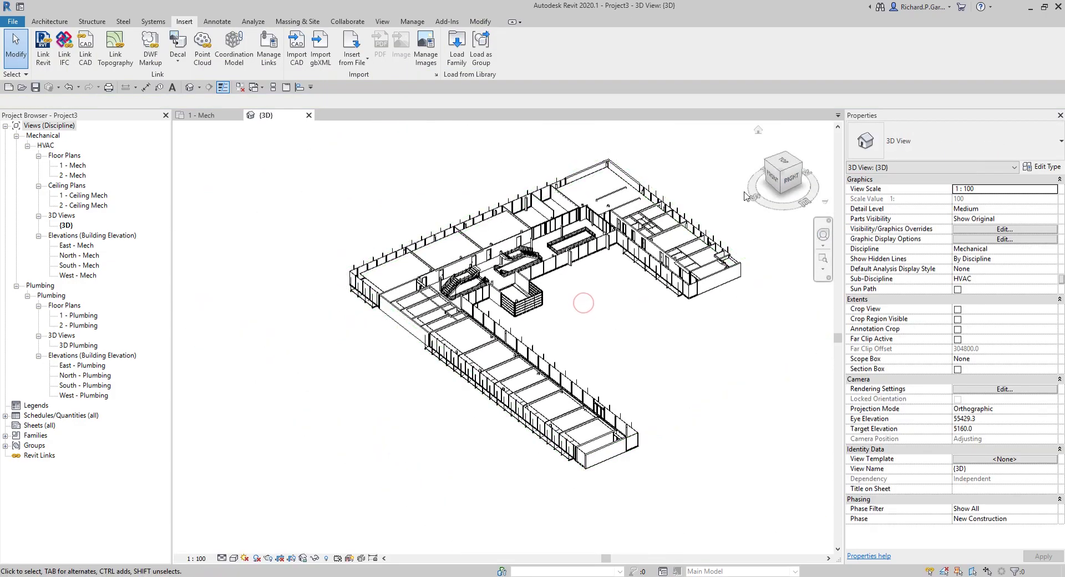
{"action": "left_click", "coordinate": [758, 132]}
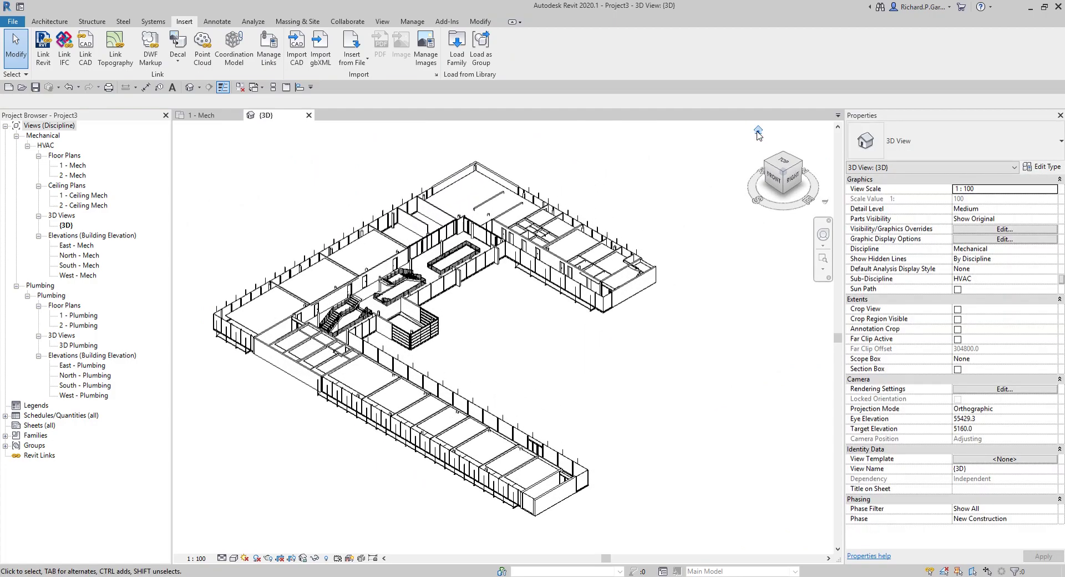